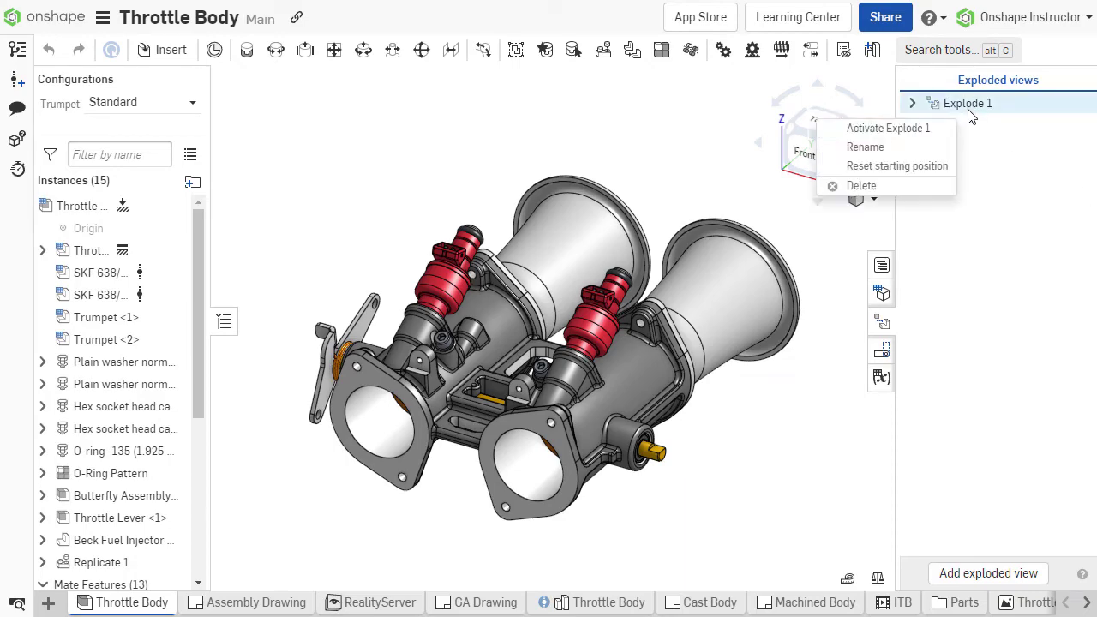
# - Preview Explode 1 and the Assembly Drawing, then return to Throttle Body's Exploded views panel
pyautogui.click(951, 131)
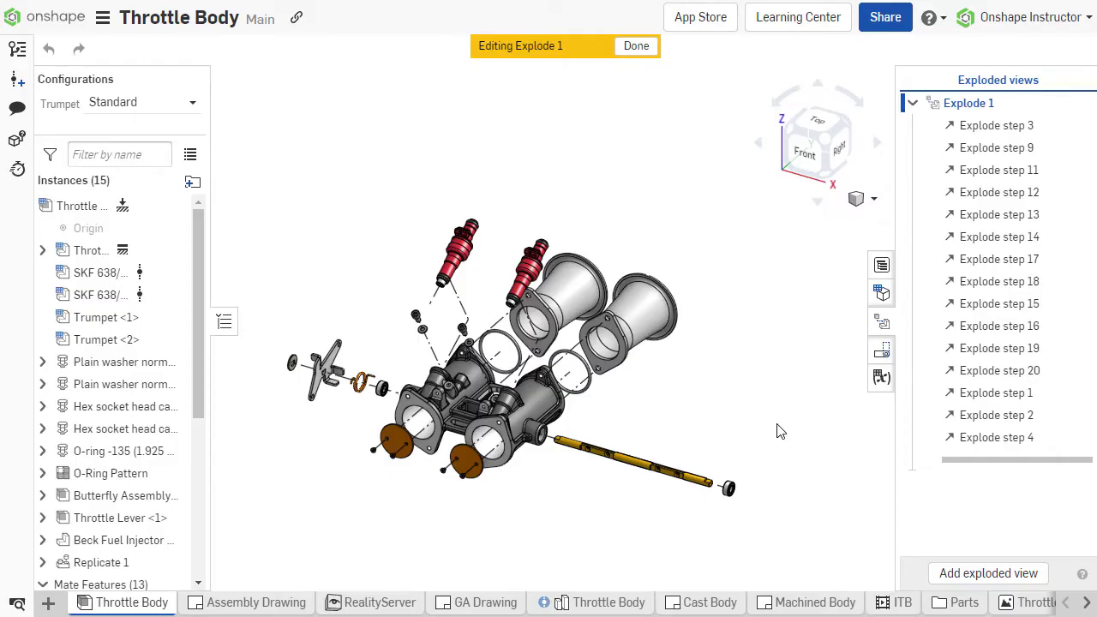
pyautogui.click(294, 605)
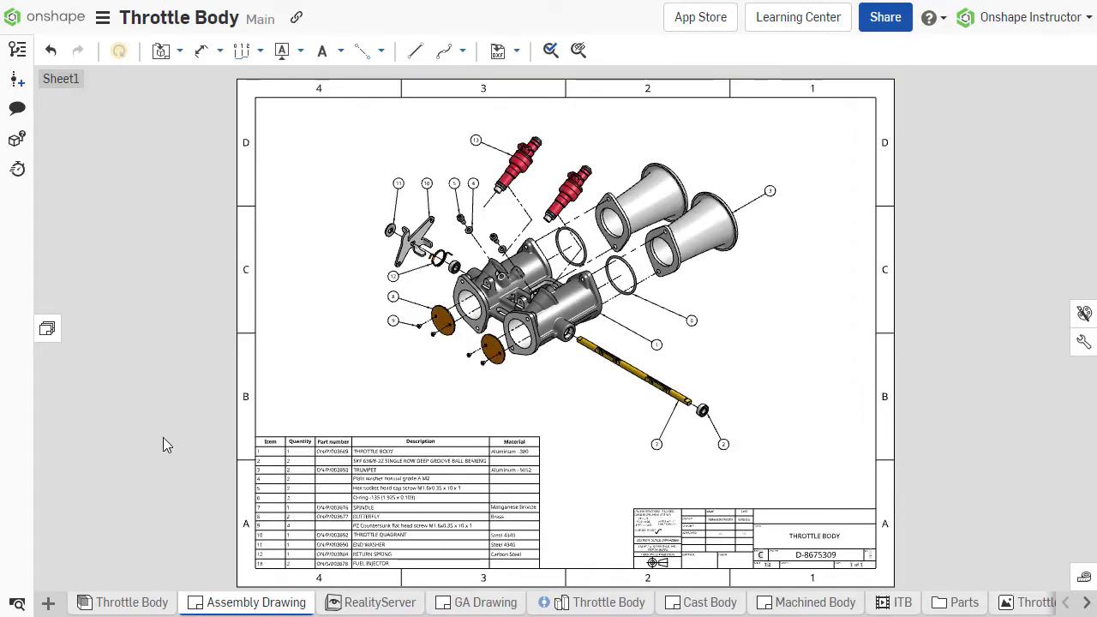
pyautogui.click(138, 603)
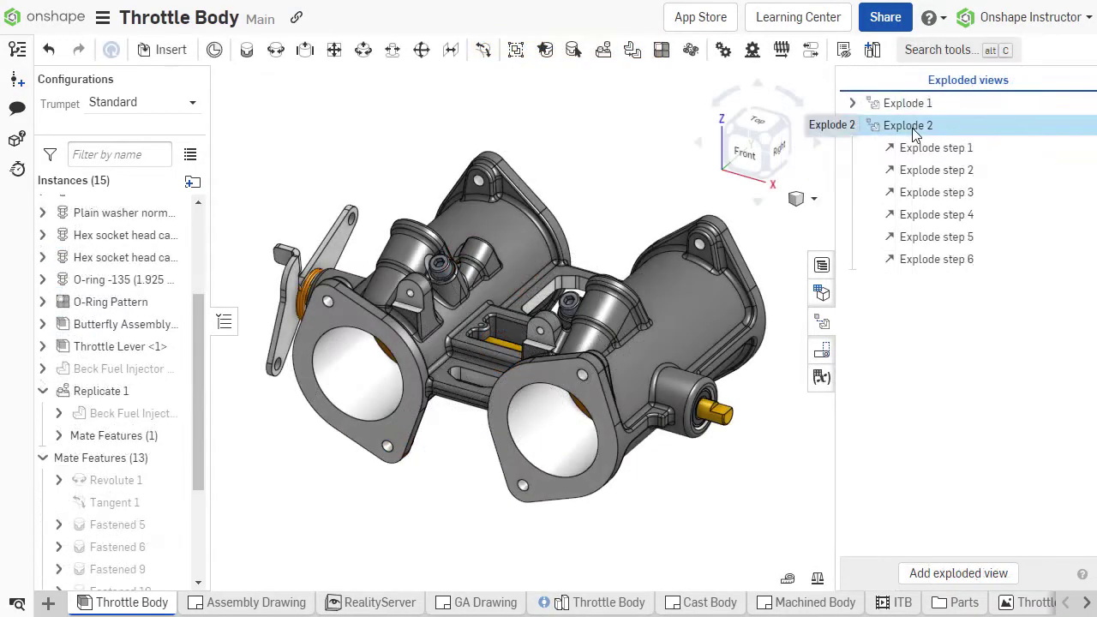
pyautogui.click(902, 133)
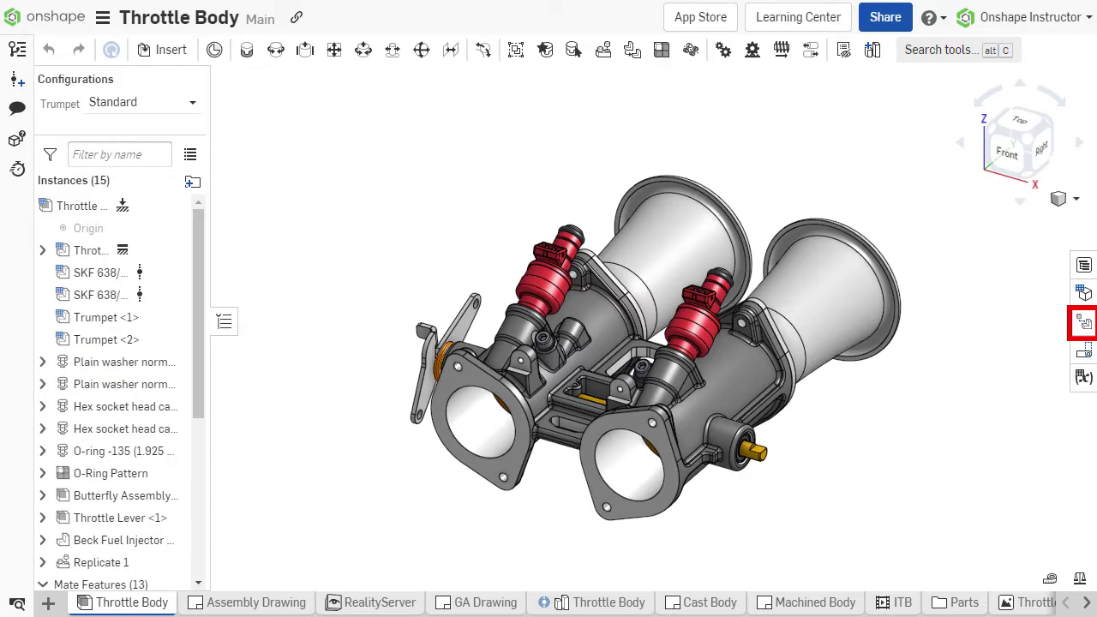
# - Add a new exploded view, Explode 1, from the exploded views list
pyautogui.click(1086, 323)
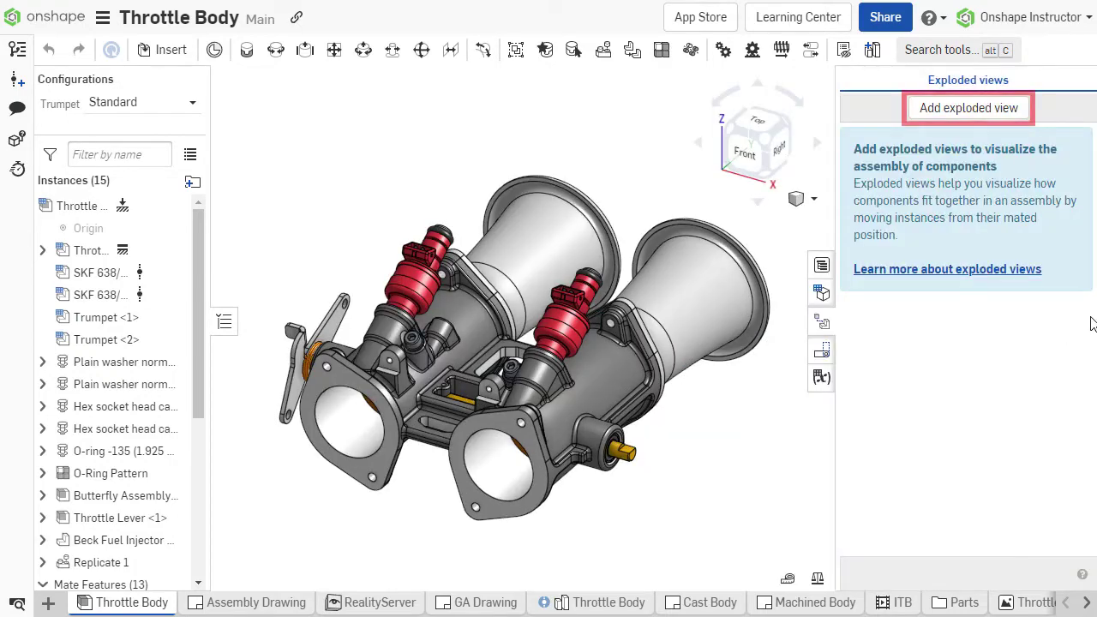
pyautogui.click(1011, 108)
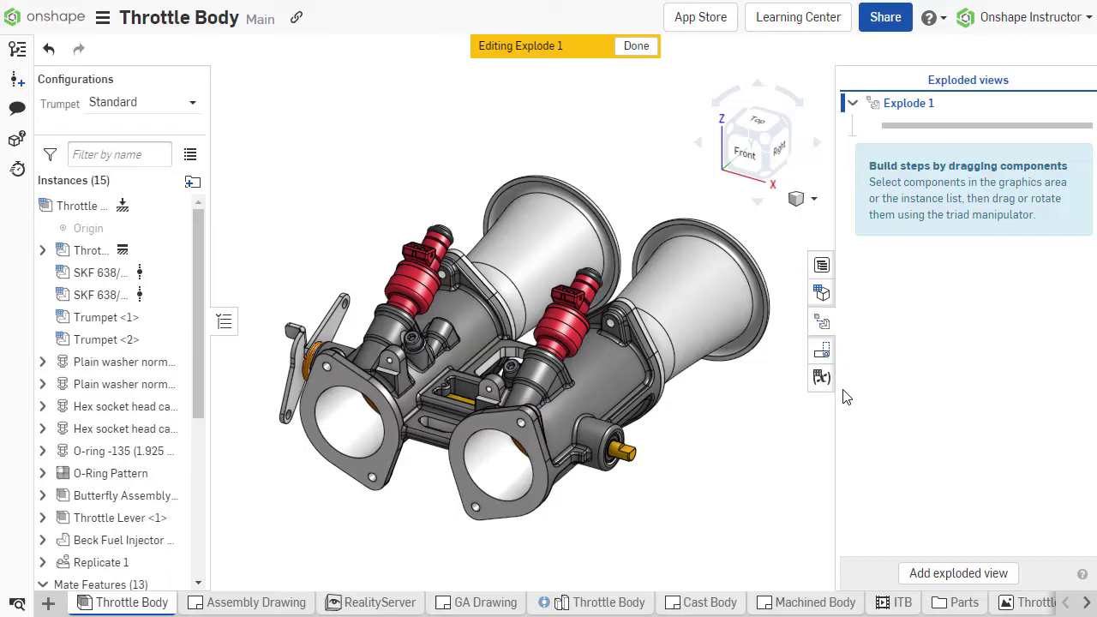
# - Select Trumpet <2> and Trumpet <1> and drag them outward along the trumpet base edge
pyautogui.click(708, 310)
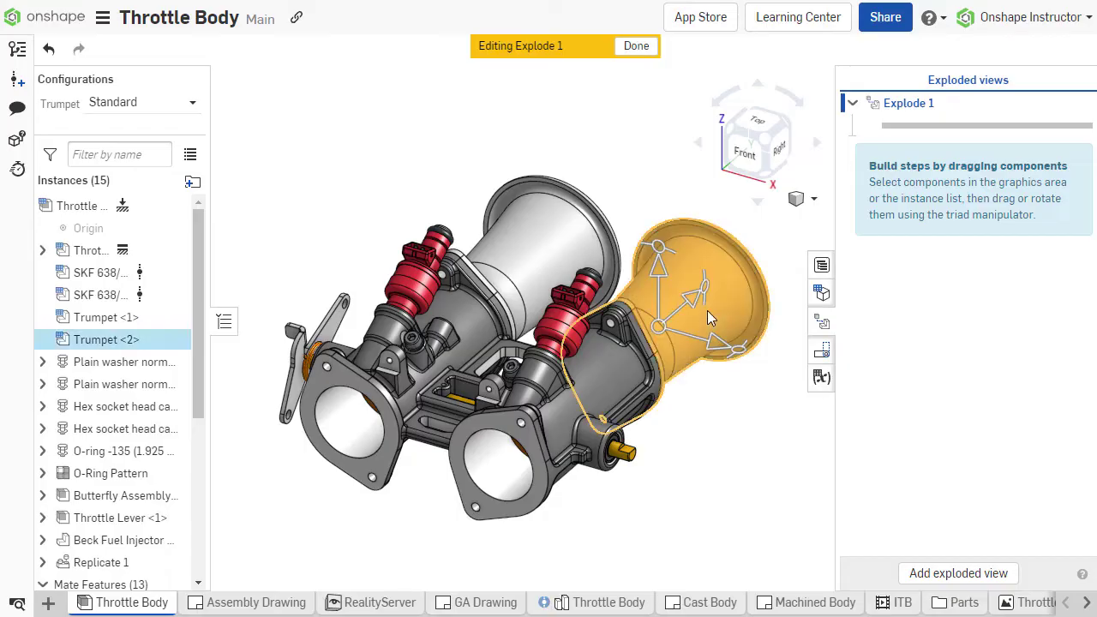
pyautogui.click(545, 244)
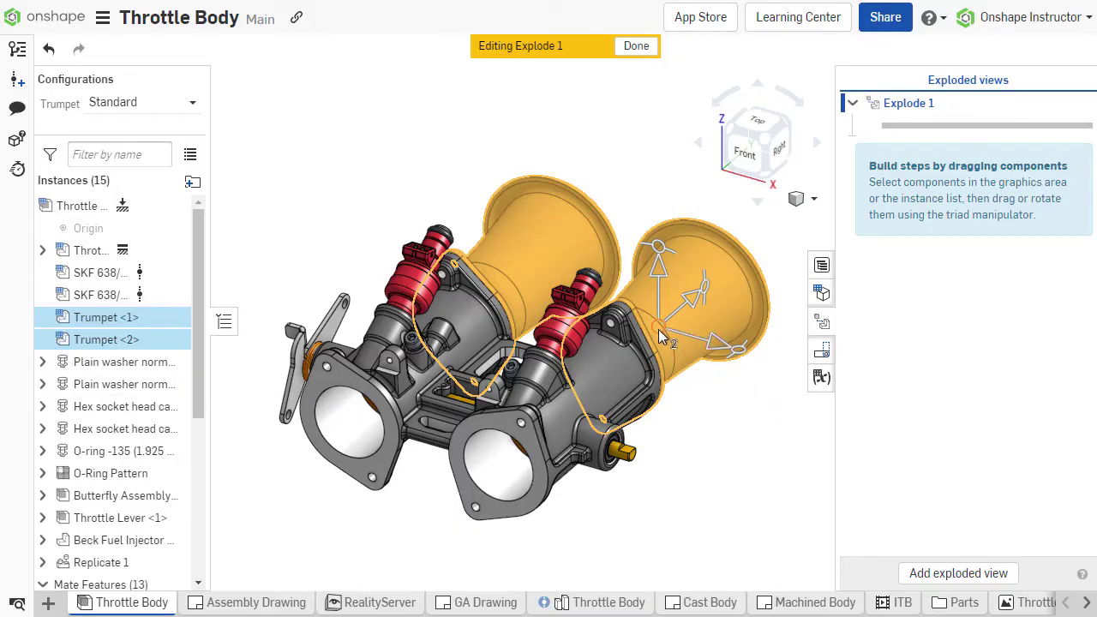
pyautogui.moveTo(659, 336); pyautogui.dragTo(664, 396)
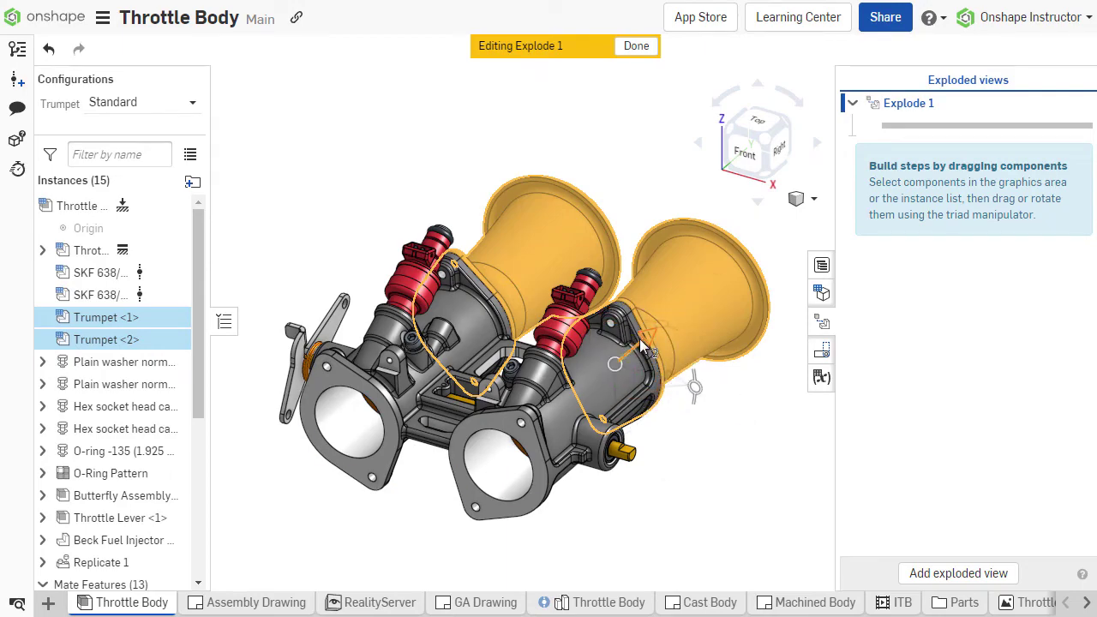
pyautogui.moveTo(642, 339); pyautogui.dragTo(732, 276)
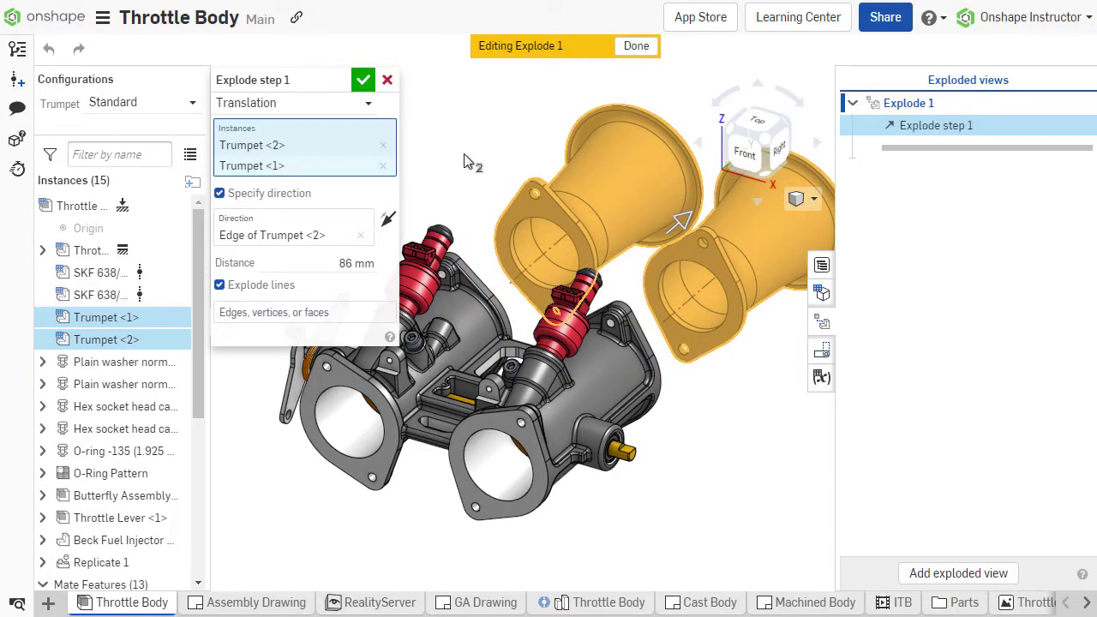
# - Keep the step as a Translation, set its distance to 100 mm, and confirm Explode step 1
pyautogui.click(366, 108)
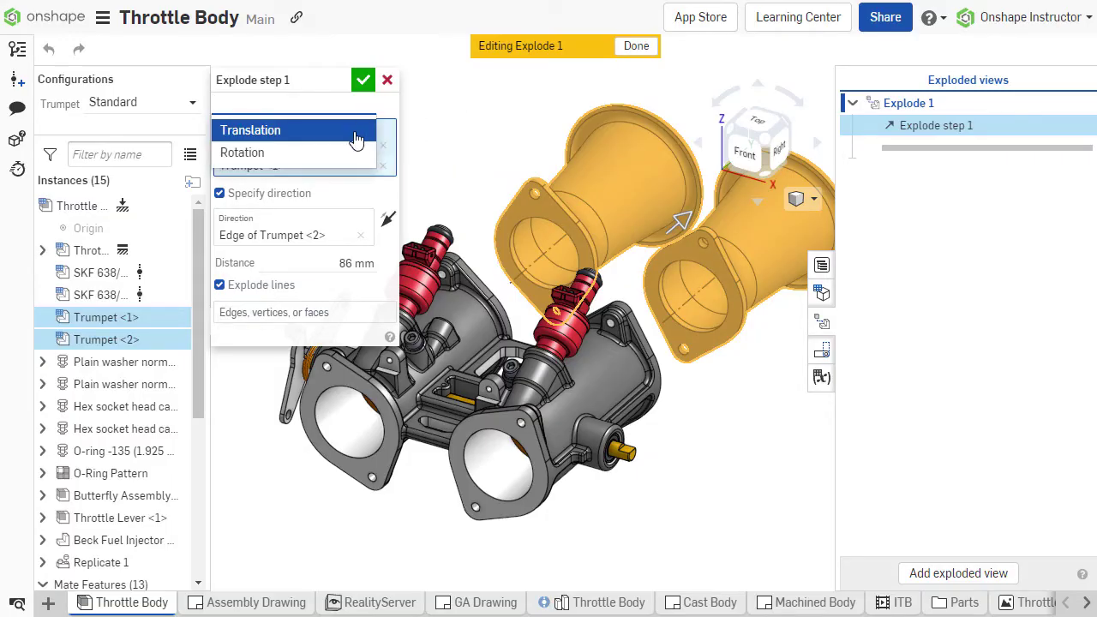
pyautogui.click(357, 133)
pyautogui.click(329, 263)
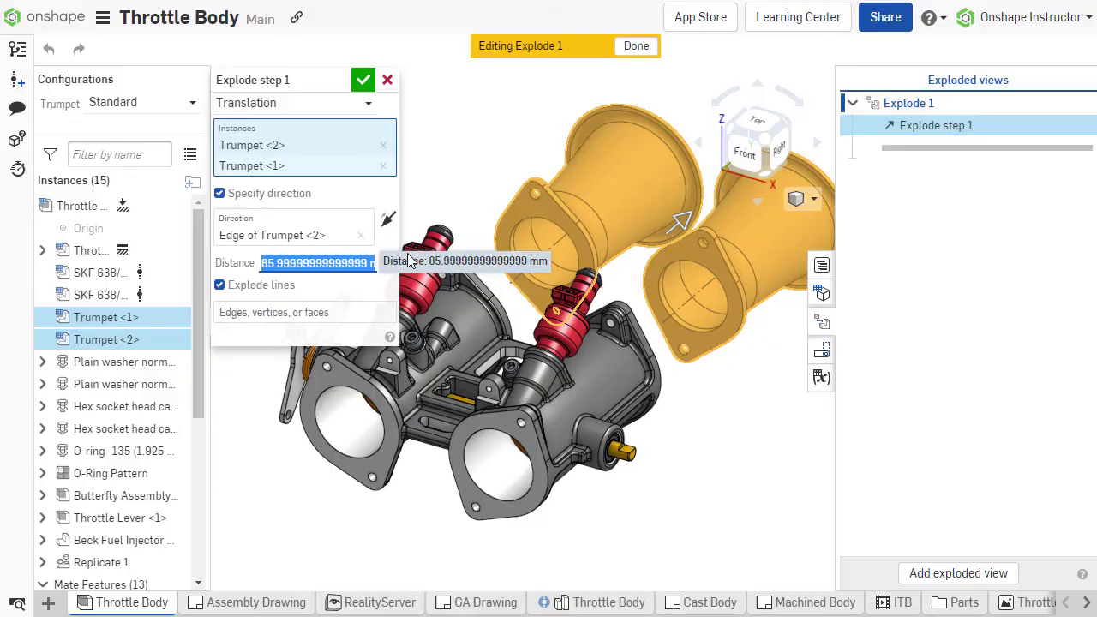
pyautogui.press('BackSpace')
pyautogui.write('100')
pyautogui.press('Return')
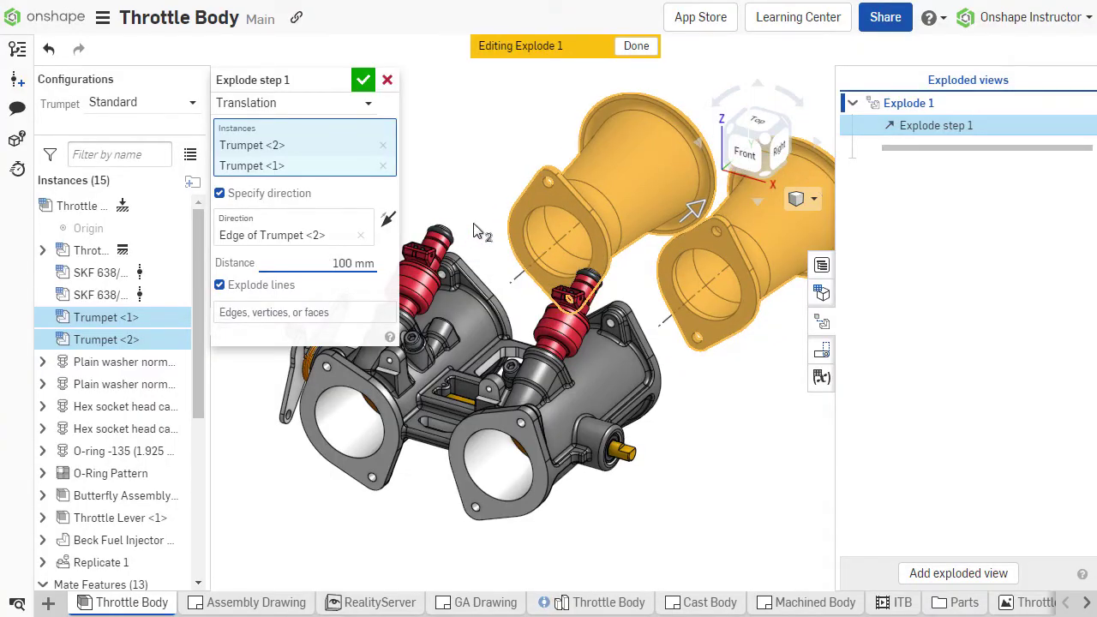
pyautogui.write('-')
pyautogui.press('Return')
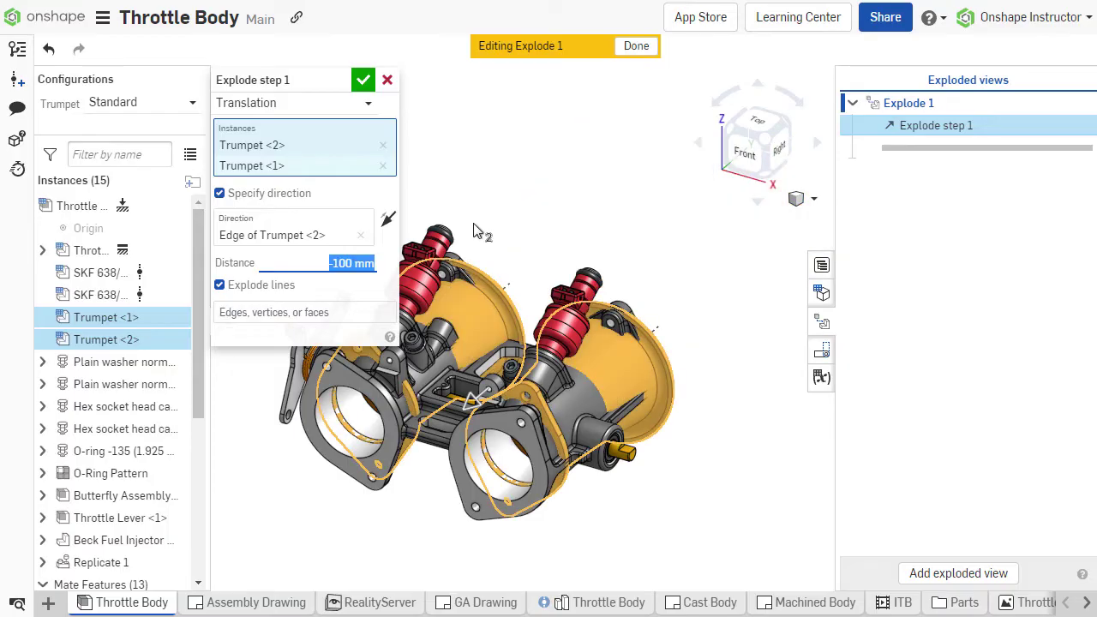
pyautogui.press('Delete')
pyautogui.press('Return')
pyautogui.click(364, 80)
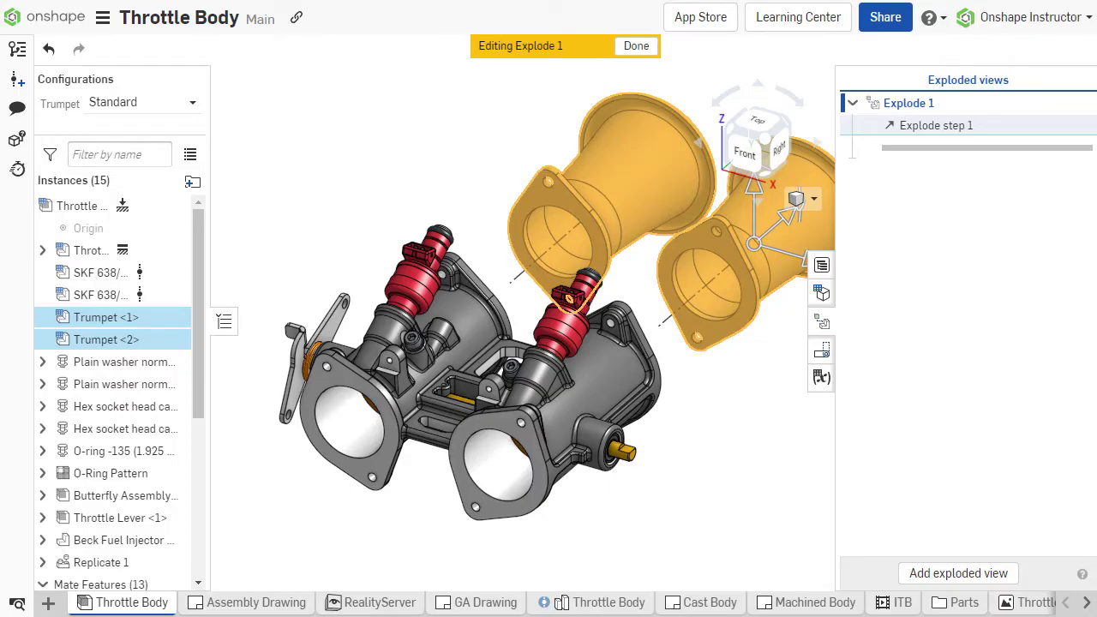
pyautogui.click(774, 458)
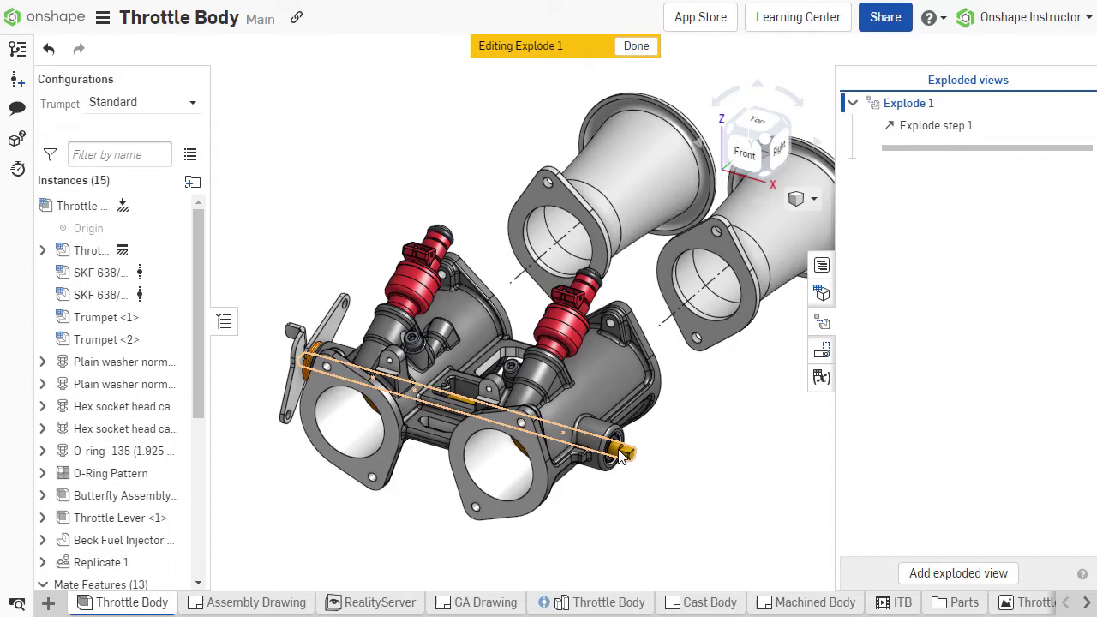
pyautogui.click(623, 456)
pyautogui.moveTo(624, 456); pyautogui.dragTo(801, 522)
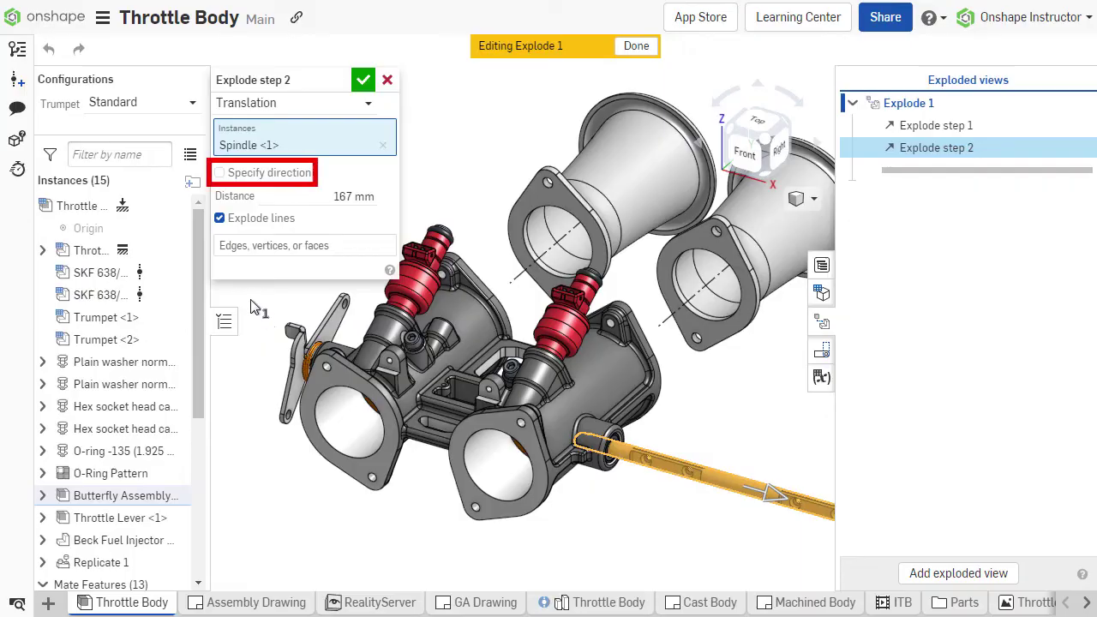
pyautogui.click(220, 173)
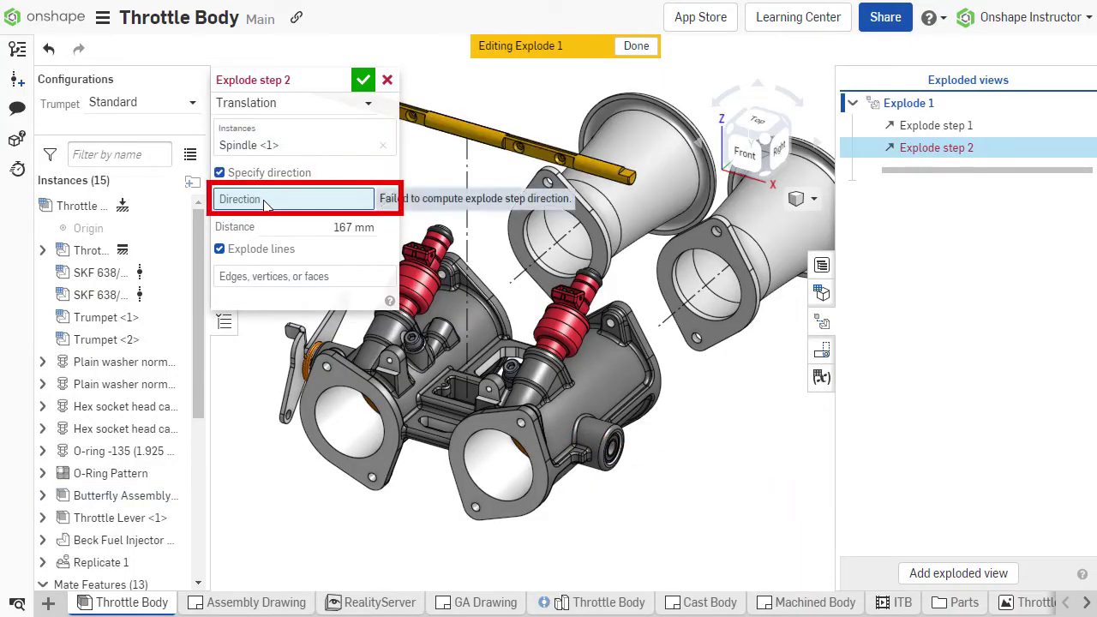
pyautogui.click(346, 481)
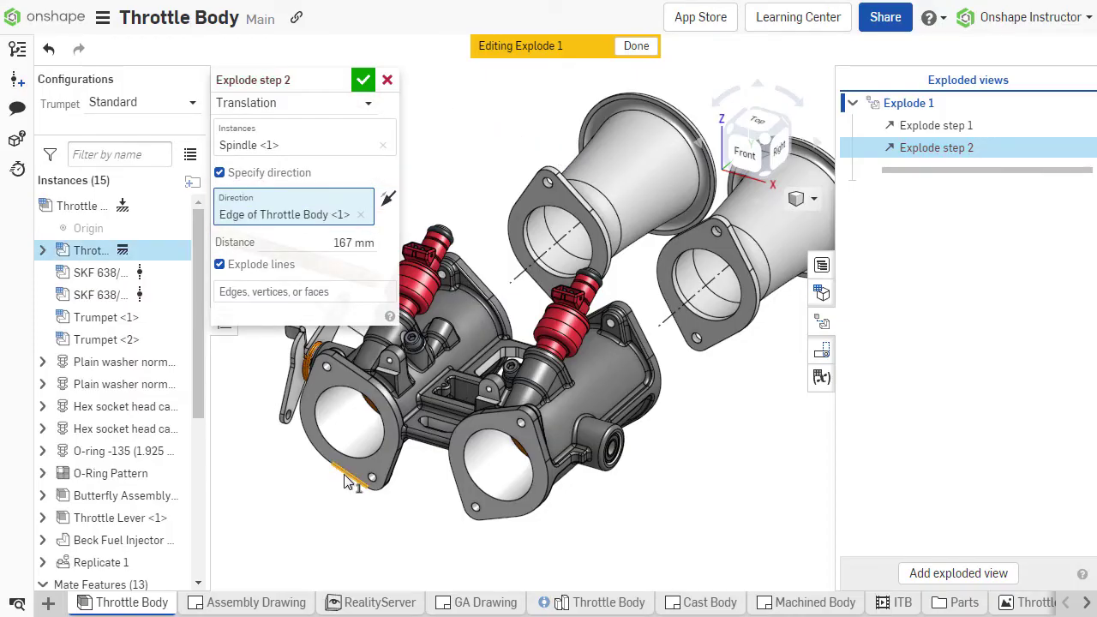
pyautogui.moveTo(403, 493); pyautogui.dragTo(690, 566, button='middle')
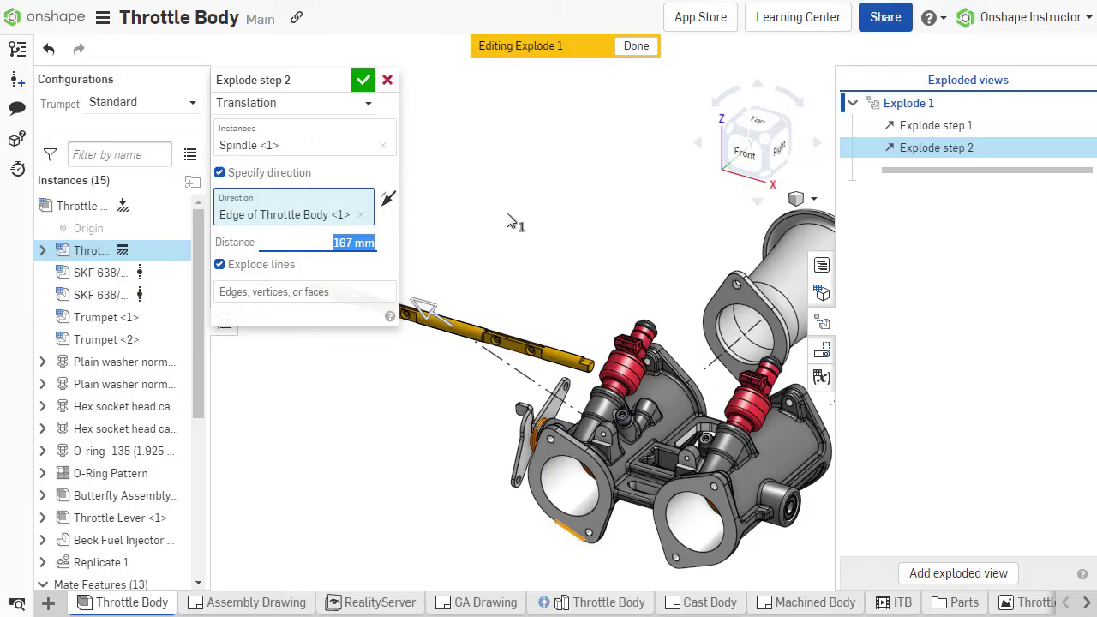
pyautogui.write('-150')
pyautogui.press('Return')
pyautogui.moveTo(514, 221); pyautogui.dragTo(402, 289, button='middle')
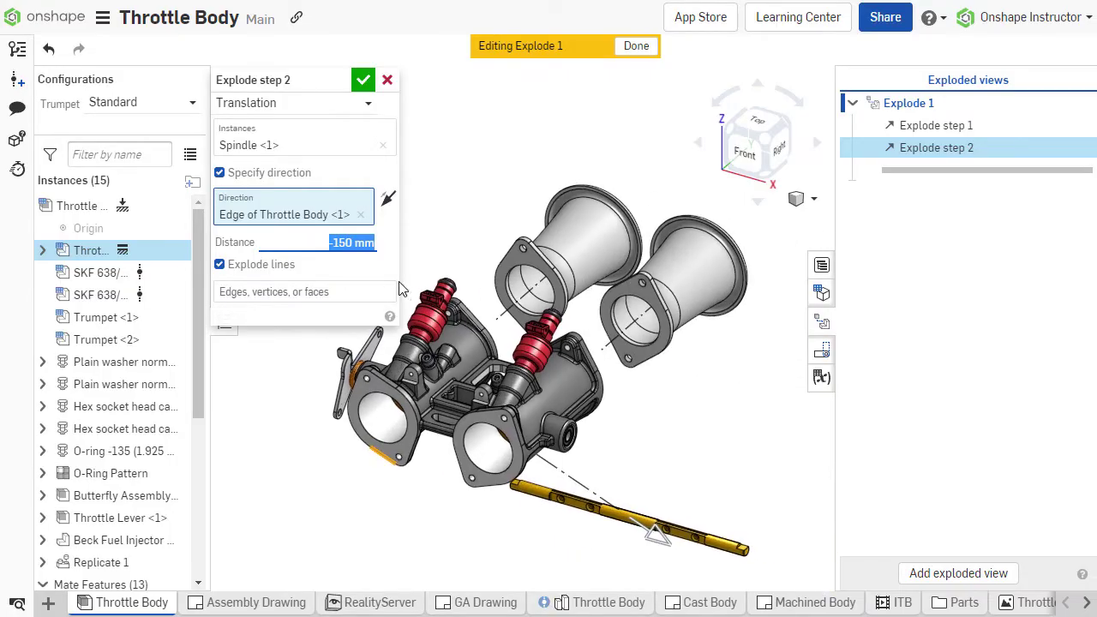
pyautogui.press('Escape')
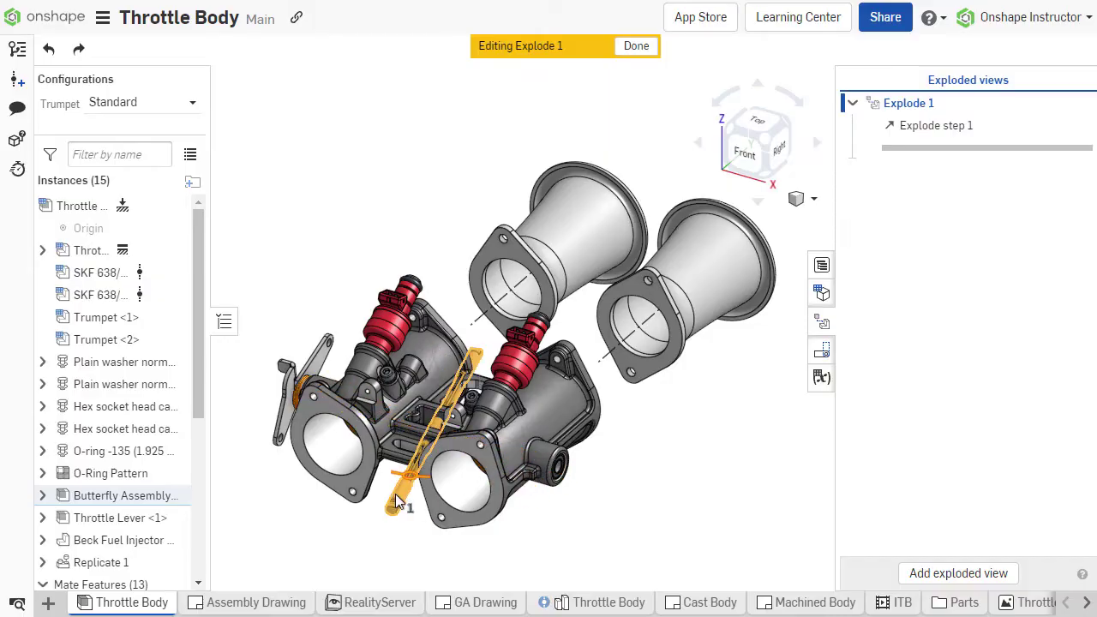
# - Add a rotation step turning Spindle <1> 90 degrees about its own edge
pyautogui.click(399, 504)
pyautogui.click(262, 175)
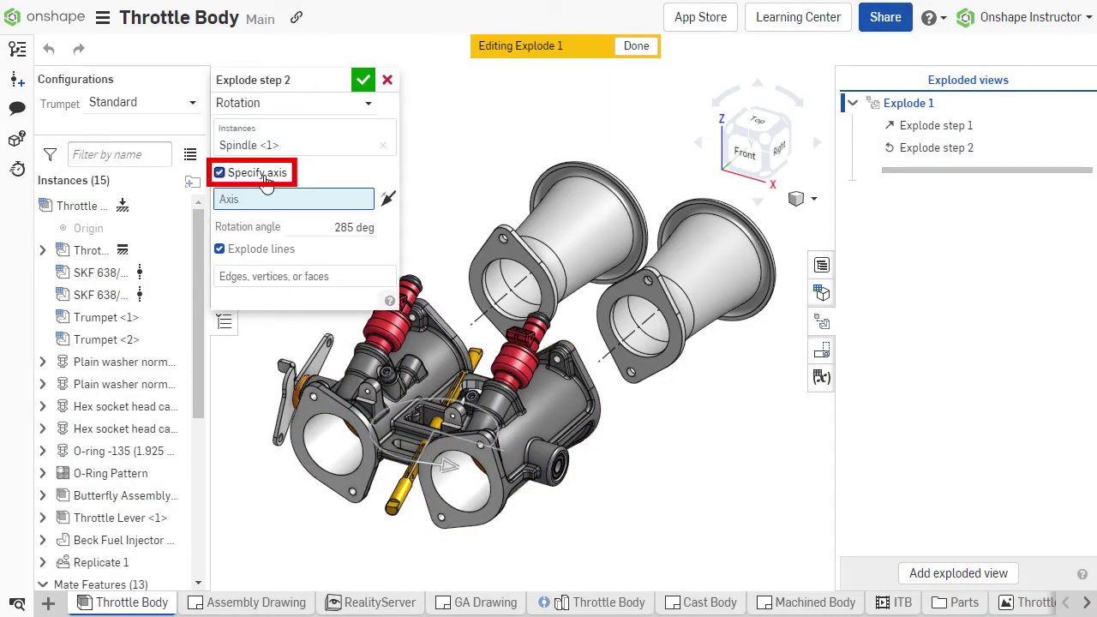
pyautogui.click(383, 503)
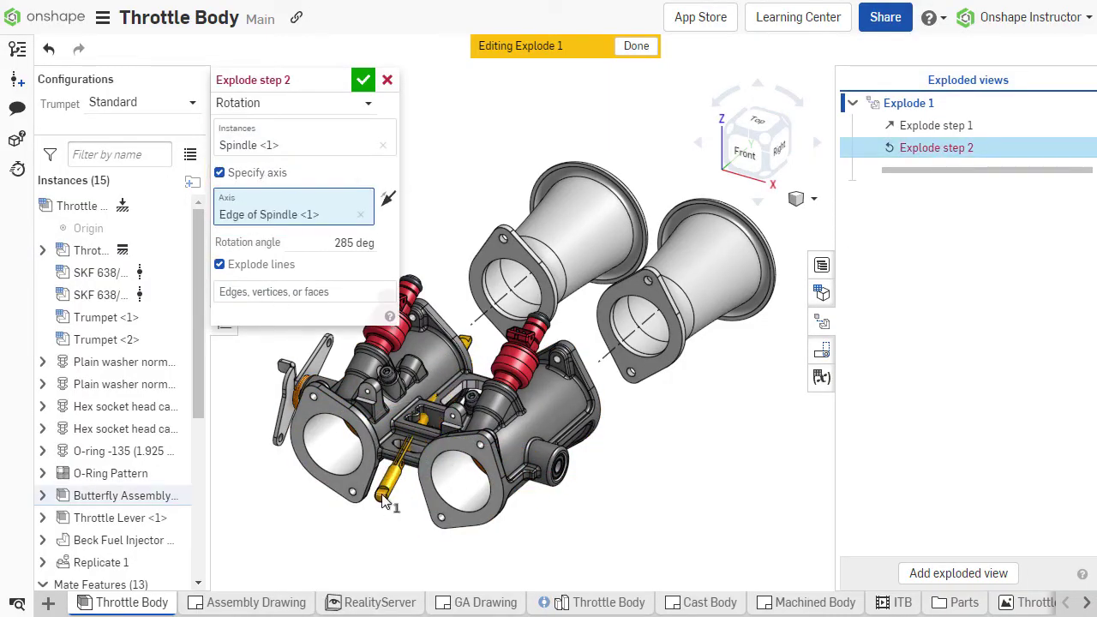
pyautogui.click(354, 243)
pyautogui.write('90')
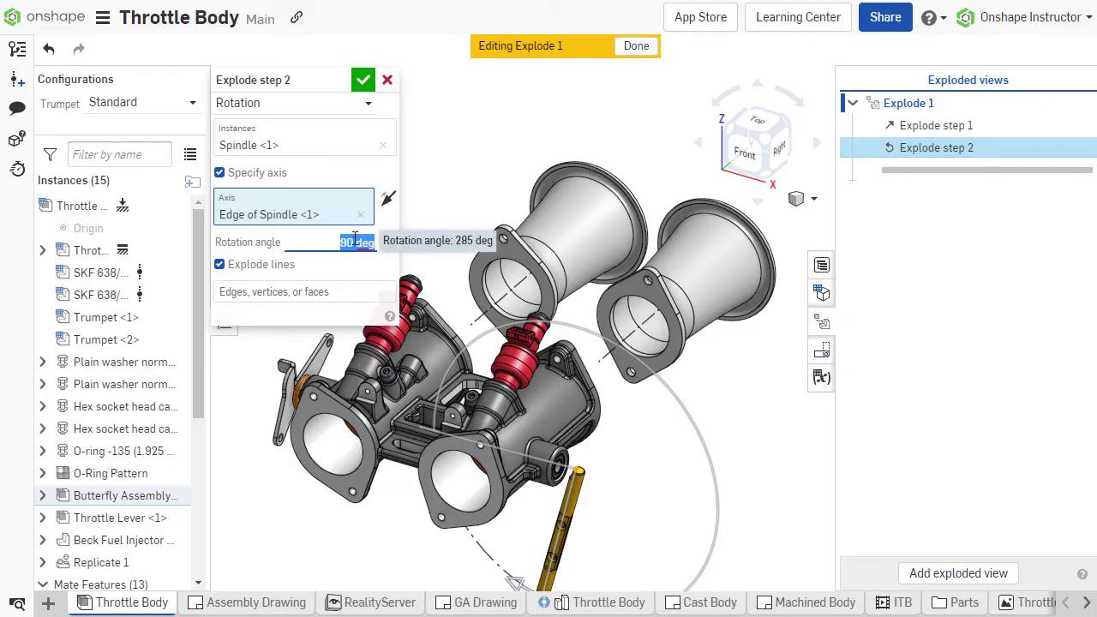
pyautogui.press('Return')
pyautogui.click(364, 80)
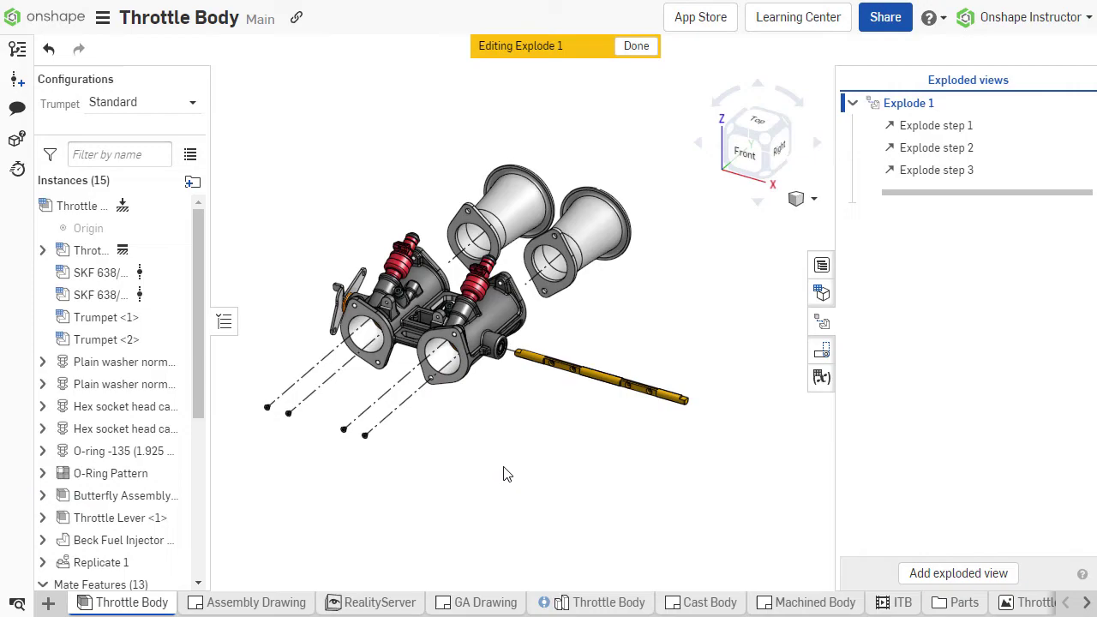
pyautogui.press('Left')
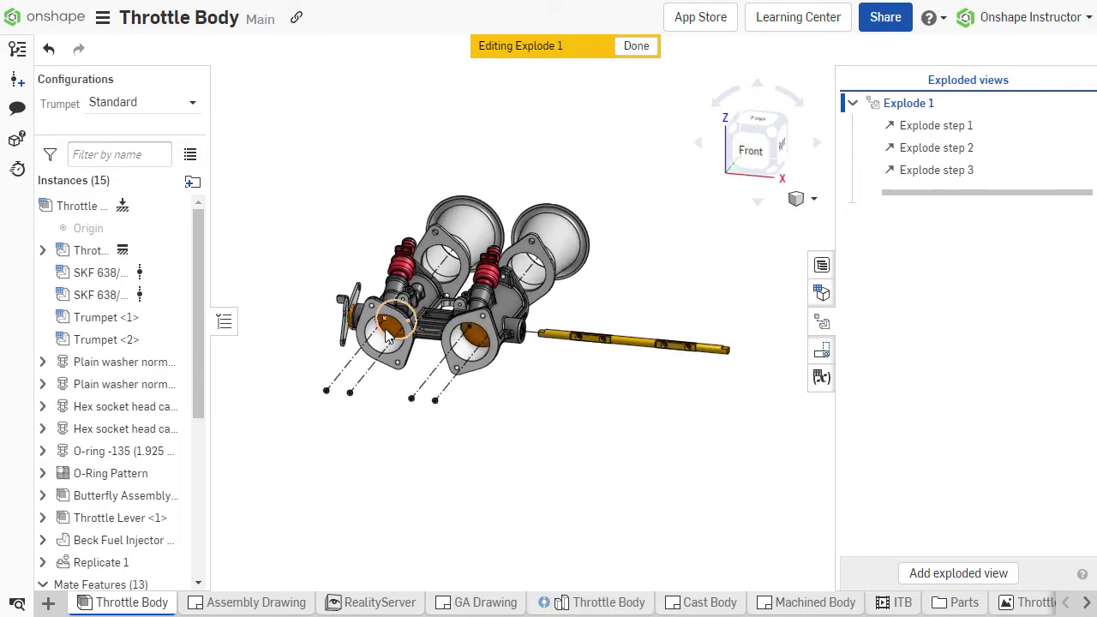
# - Pull both butterfly plates 143 mm out along their axis without explode lines as step 4
pyautogui.click(391, 334)
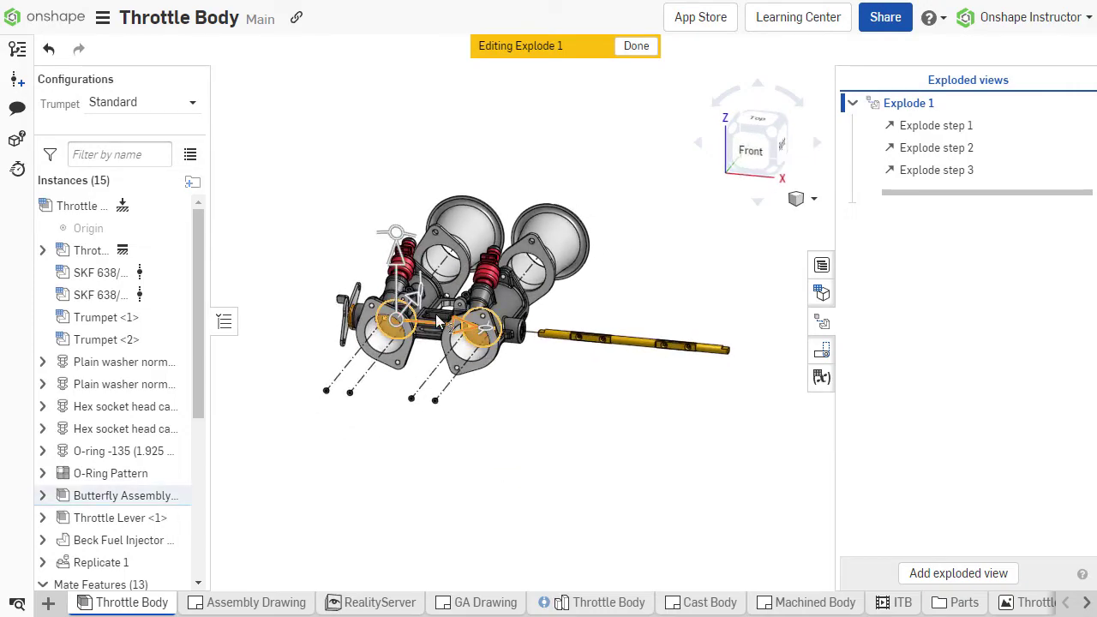
pyautogui.moveTo(421, 296); pyautogui.dragTo(386, 352)
pyautogui.press('Right')
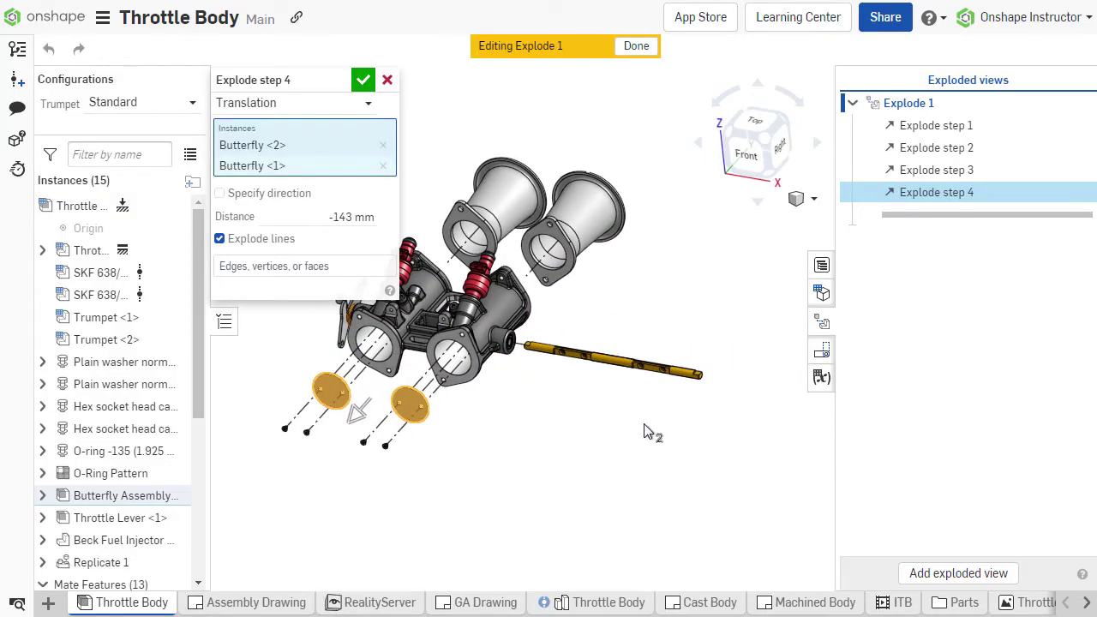
pyautogui.click(232, 246)
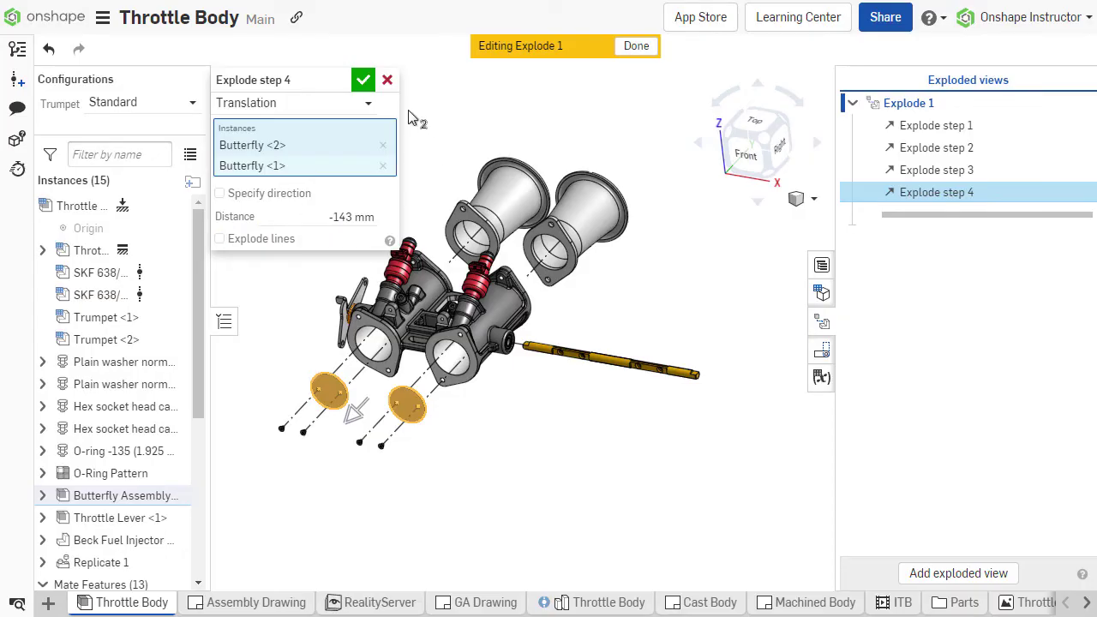
pyautogui.click(367, 84)
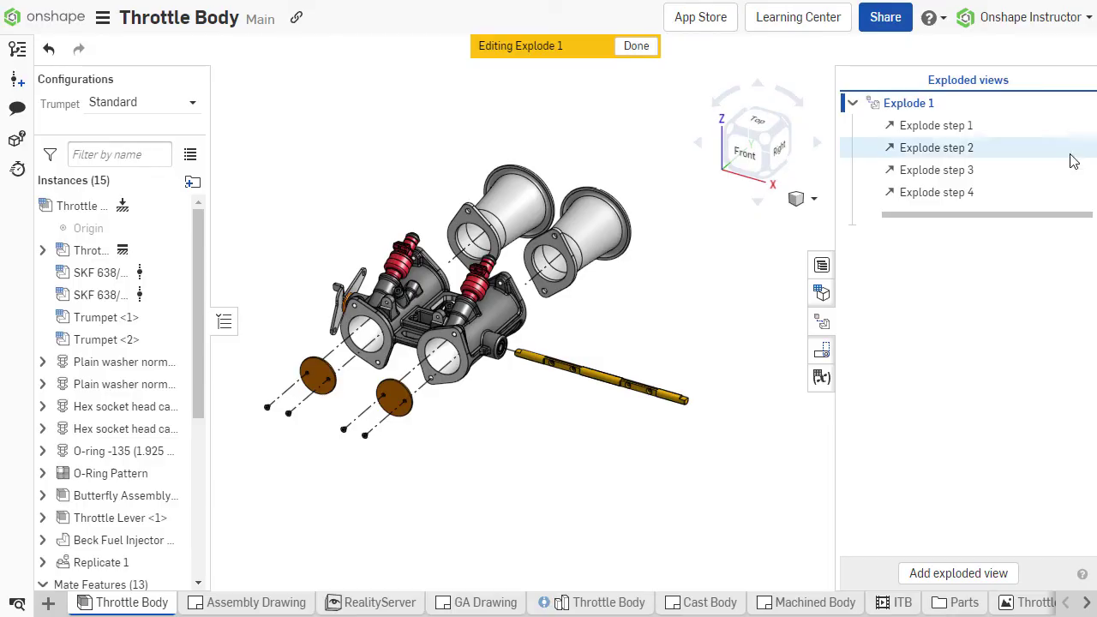
# - Edit Explode step 1 to add four trumpet flange-hole edges as explode-line anchors, then return to isometric
pyautogui.rightClick(948, 126)
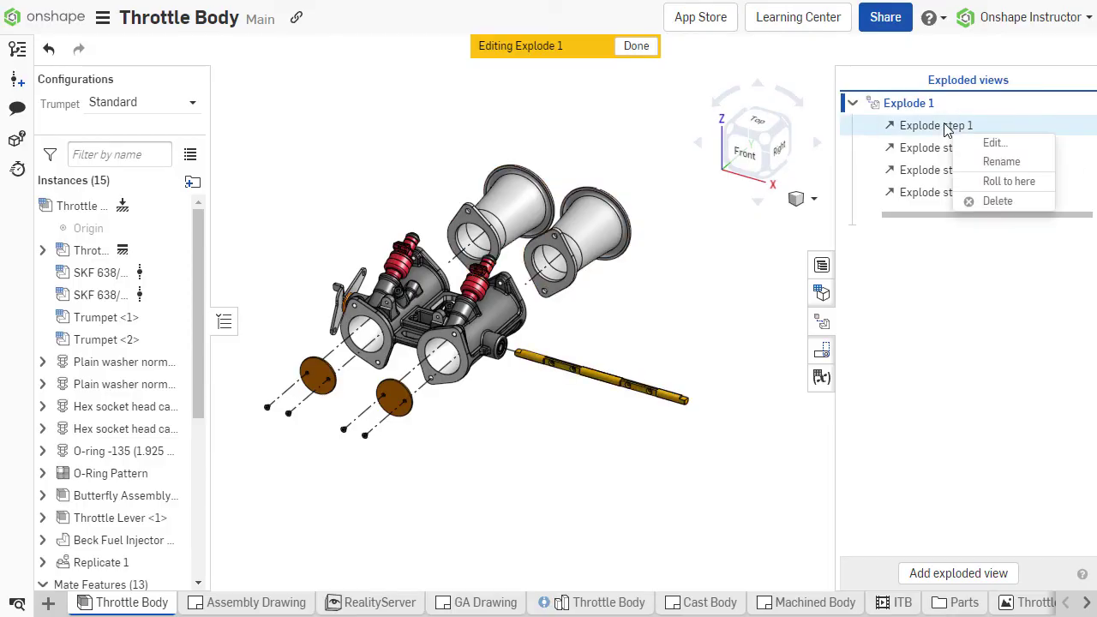
pyautogui.click(992, 144)
pyautogui.scroll(5, 500, 198)
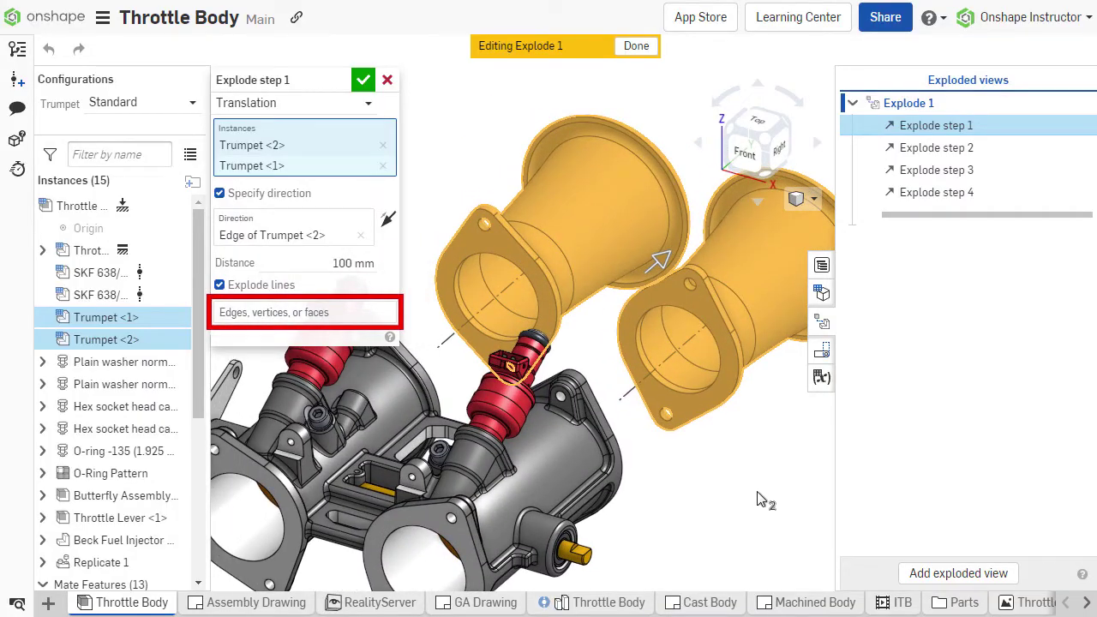
pyautogui.click(386, 321)
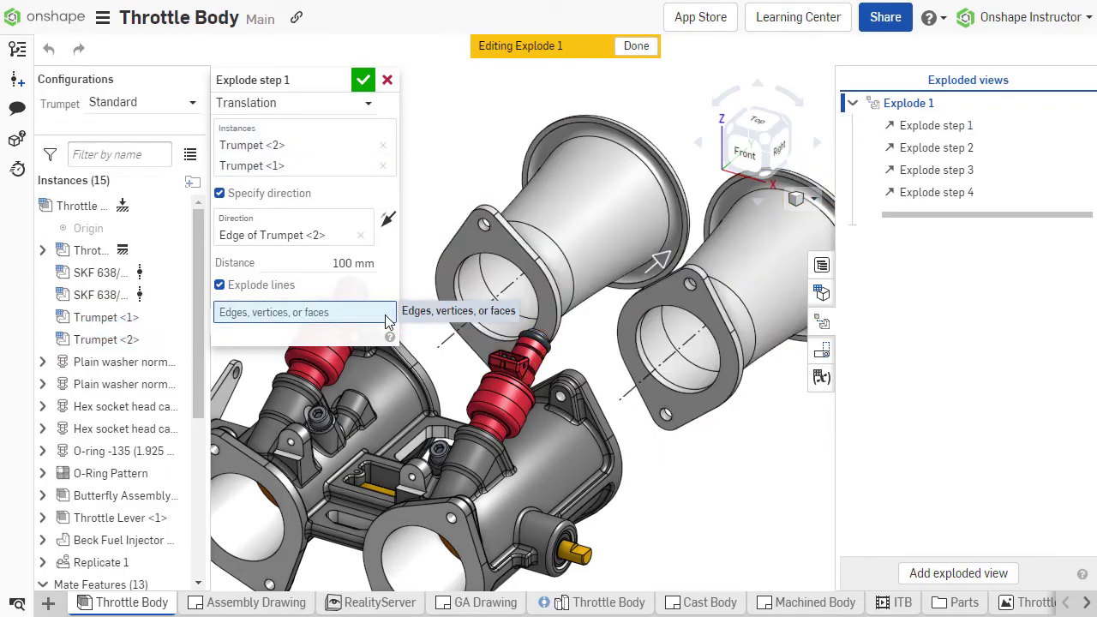
pyautogui.click(484, 228)
pyautogui.click(664, 416)
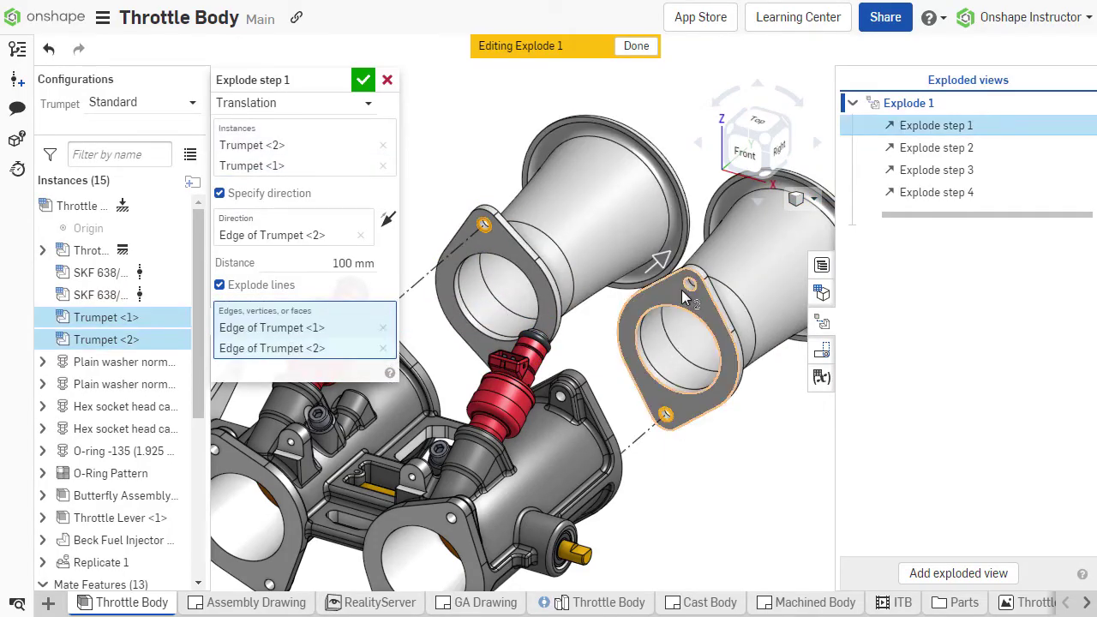
pyautogui.click(659, 288)
pyautogui.moveTo(658, 288); pyautogui.dragTo(542, 317, button='right')
pyautogui.click(542, 318)
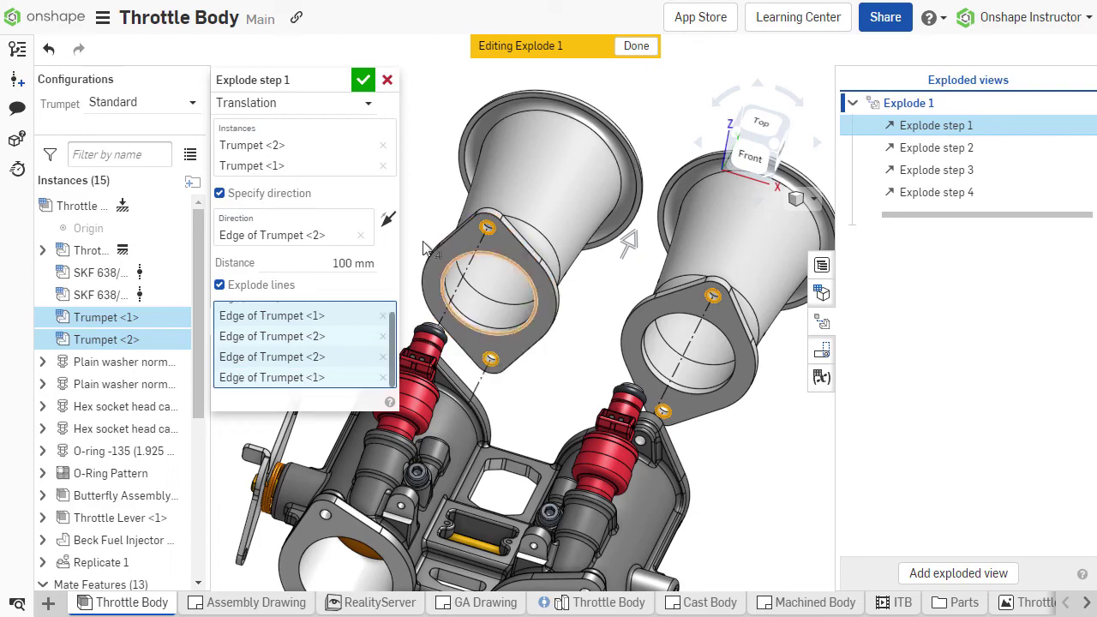
pyautogui.click(364, 80)
pyautogui.click(751, 473)
pyautogui.hotkey('shift', '7')
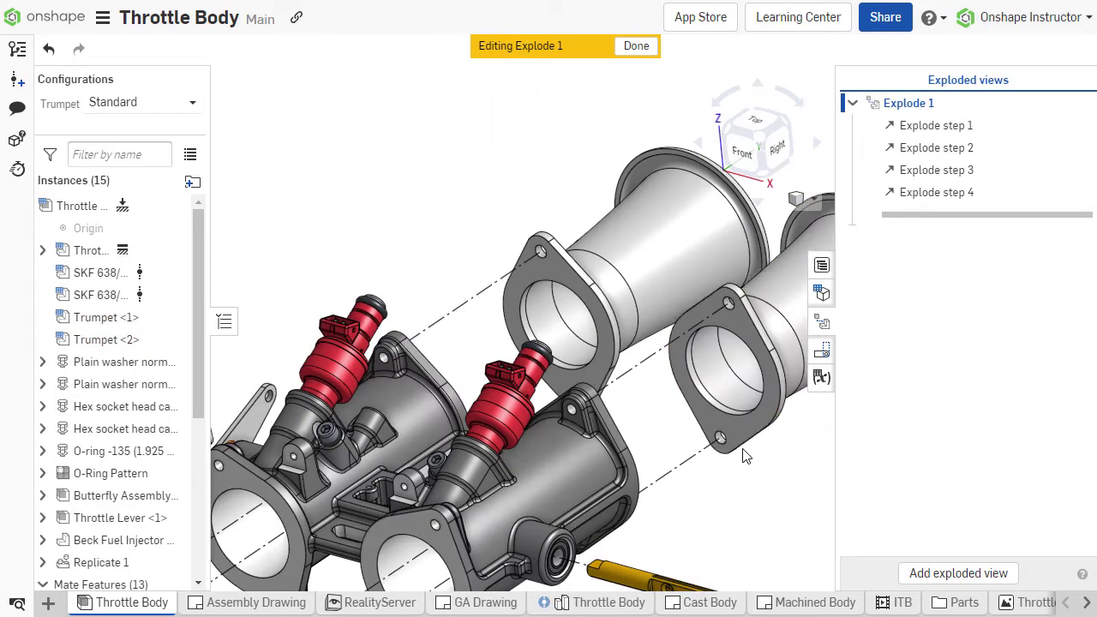
# - Confirm the fuel injector explode step lifting them 27 mm and clear the selection
pyautogui.scroll(-5, 458, 165)
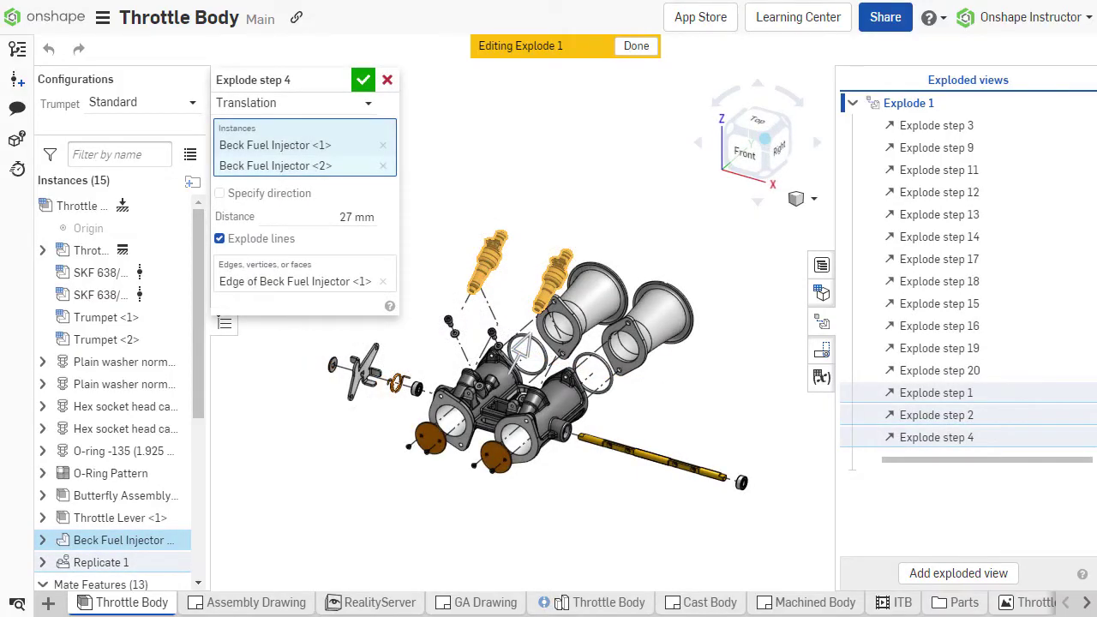
pyautogui.click(364, 80)
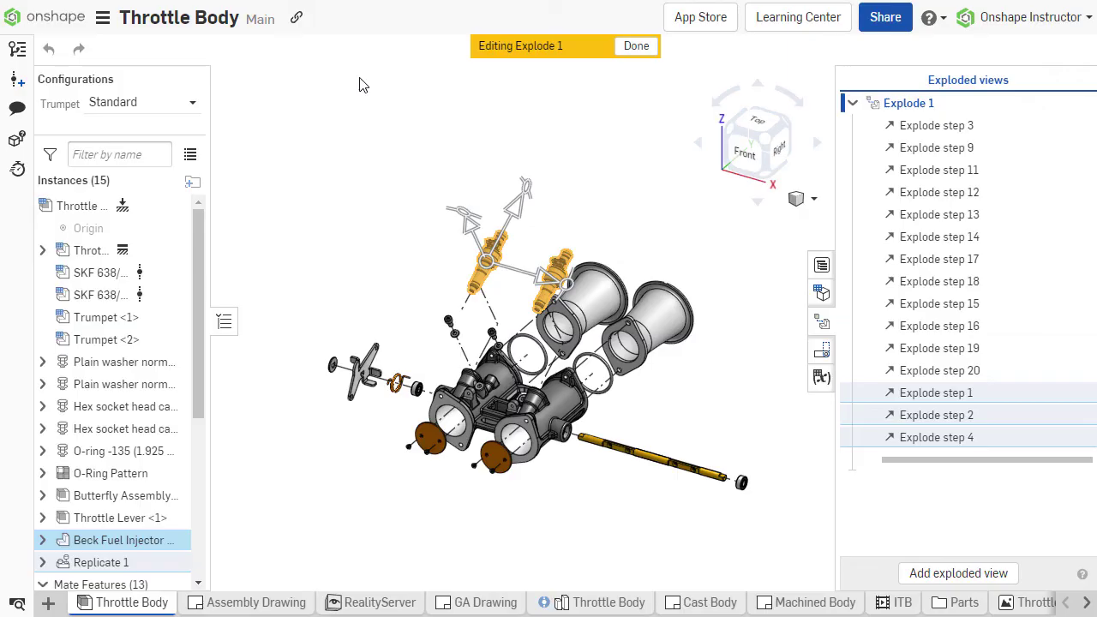
pyautogui.click(409, 129)
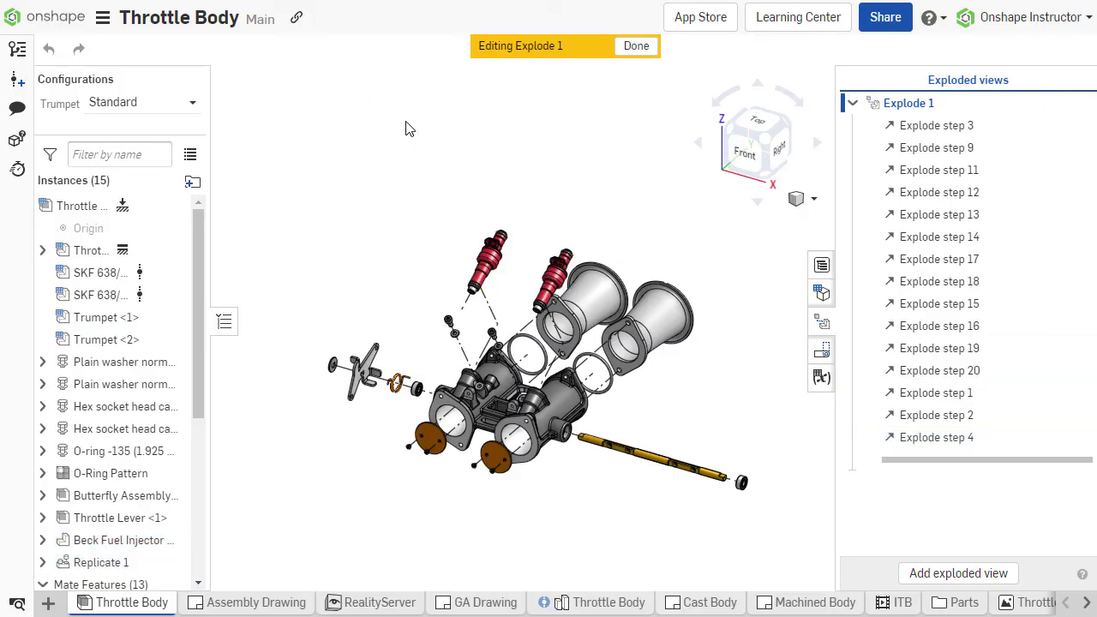
# - Finish editing, then activate Explode 1 to preview it and collapse it back to assembled
pyautogui.click(636, 47)
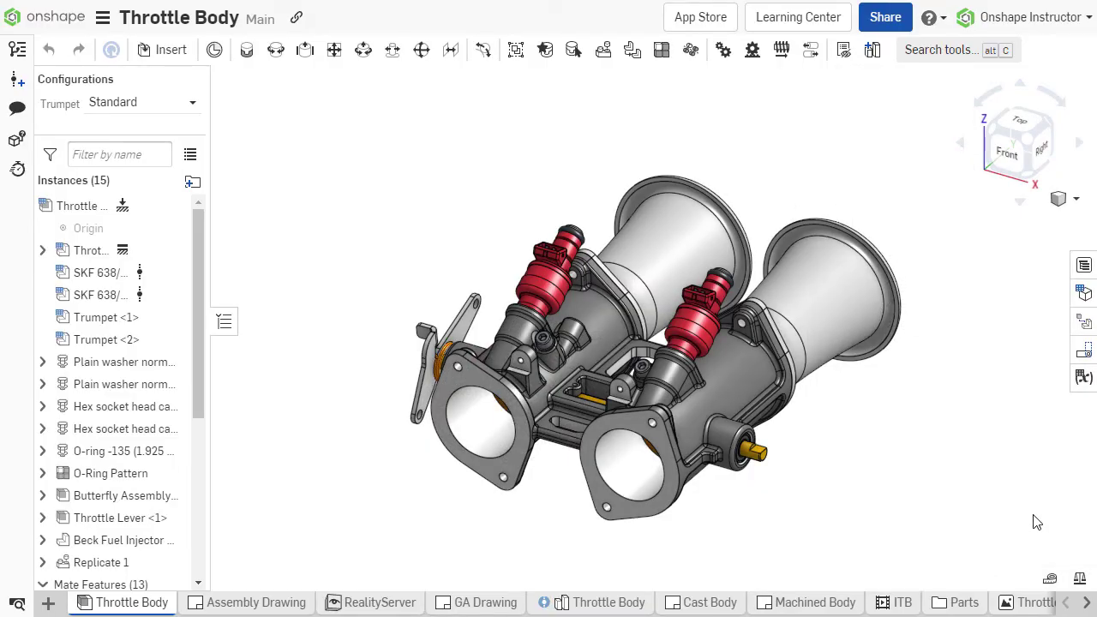
pyautogui.click(1086, 323)
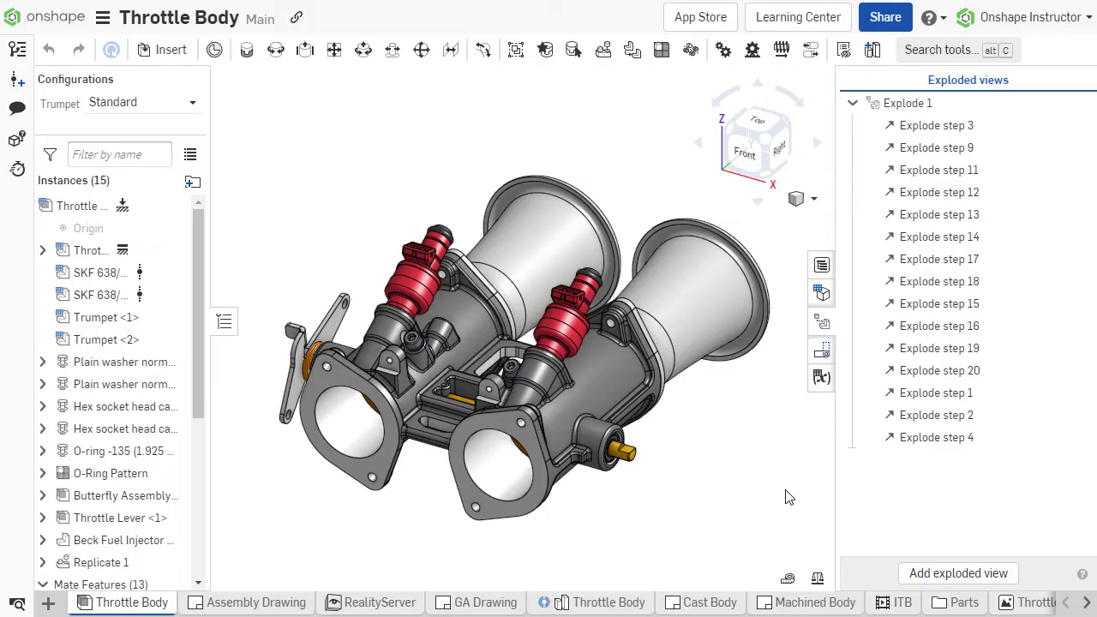
pyautogui.rightClick(929, 105)
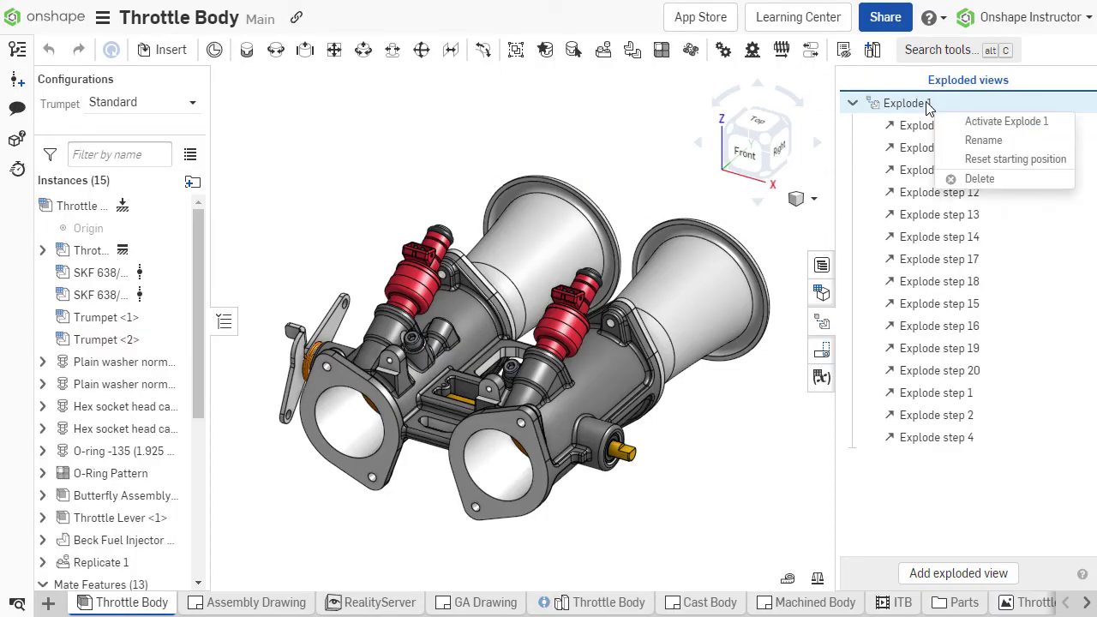
pyautogui.click(1012, 121)
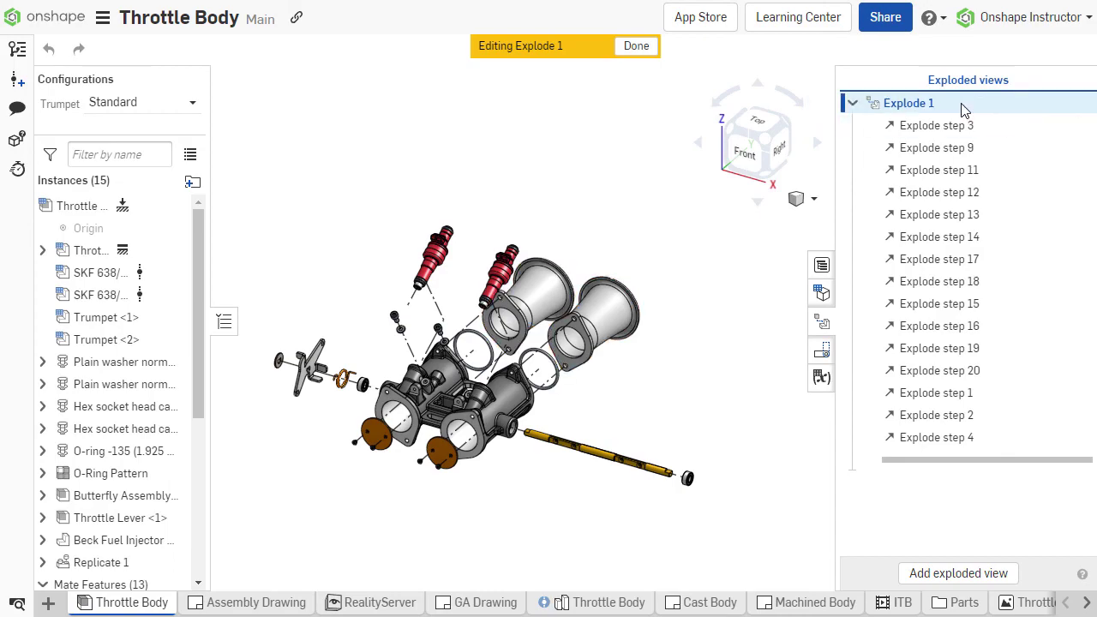
pyautogui.rightClick(962, 107)
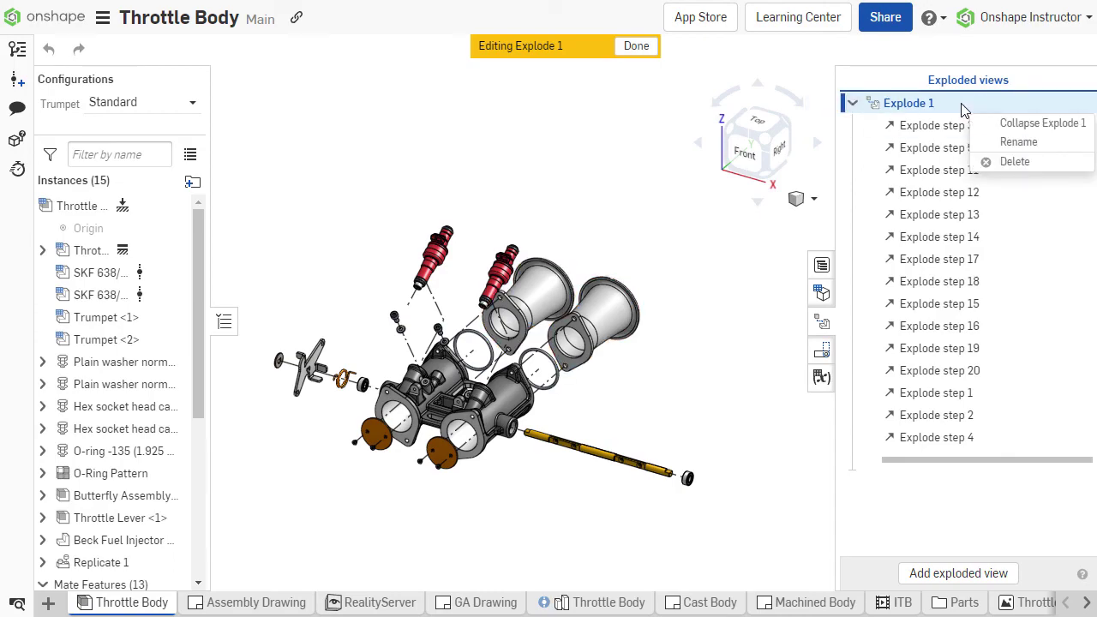
pyautogui.click(963, 107)
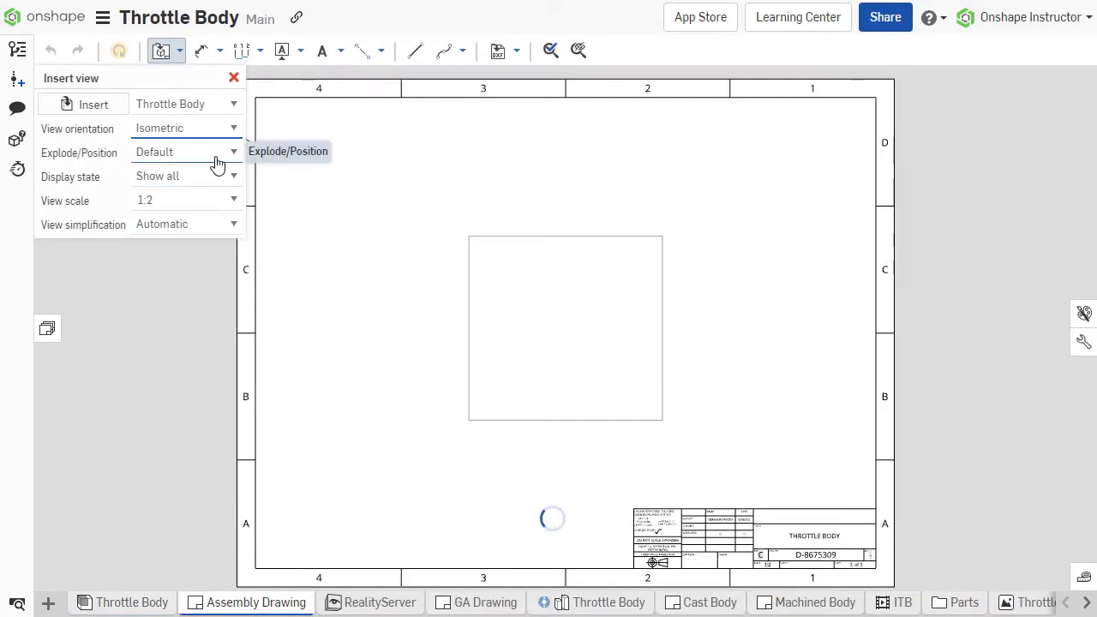
# - Insert an isometric drawing view using Explode 1 at 2:3 scale and place it on the sheet
pyautogui.click(217, 161)
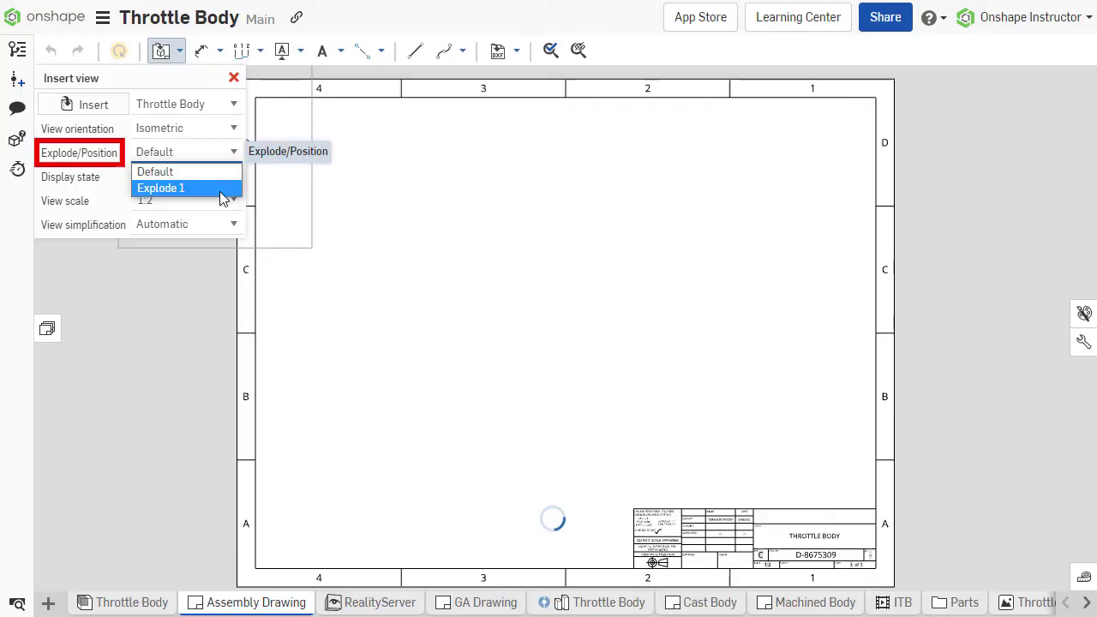
pyautogui.click(220, 192)
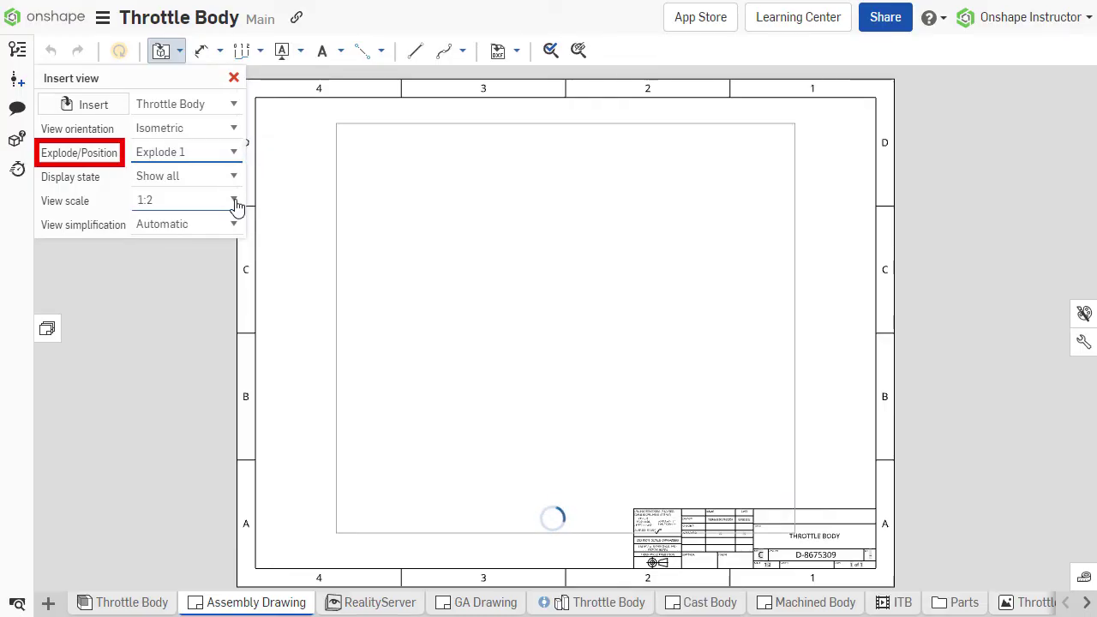
pyautogui.click(234, 201)
pyautogui.click(142, 199)
pyautogui.write('2:3')
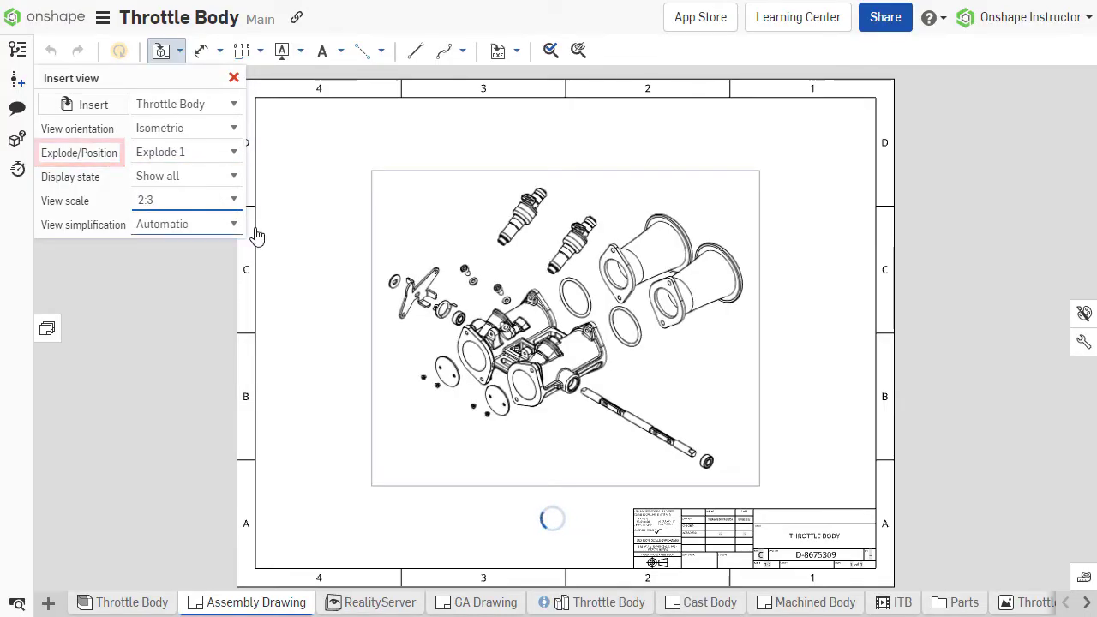
pyautogui.click(560, 321)
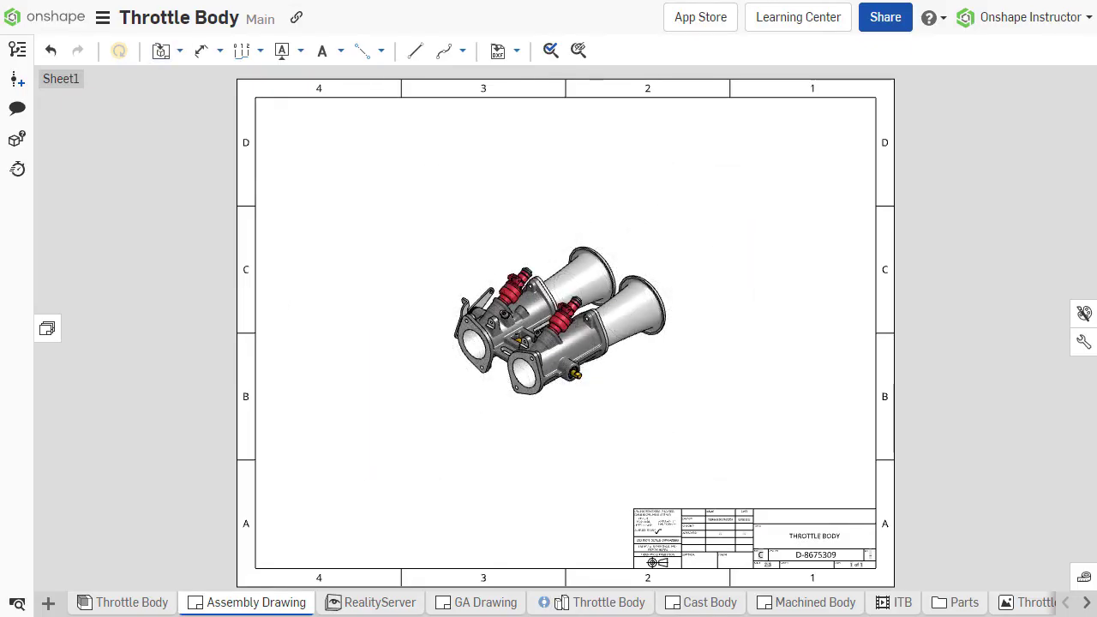
# - Set the placed drawing view's Explode/Position to Explode 1 and confirm
pyautogui.doubleClick(629, 367)
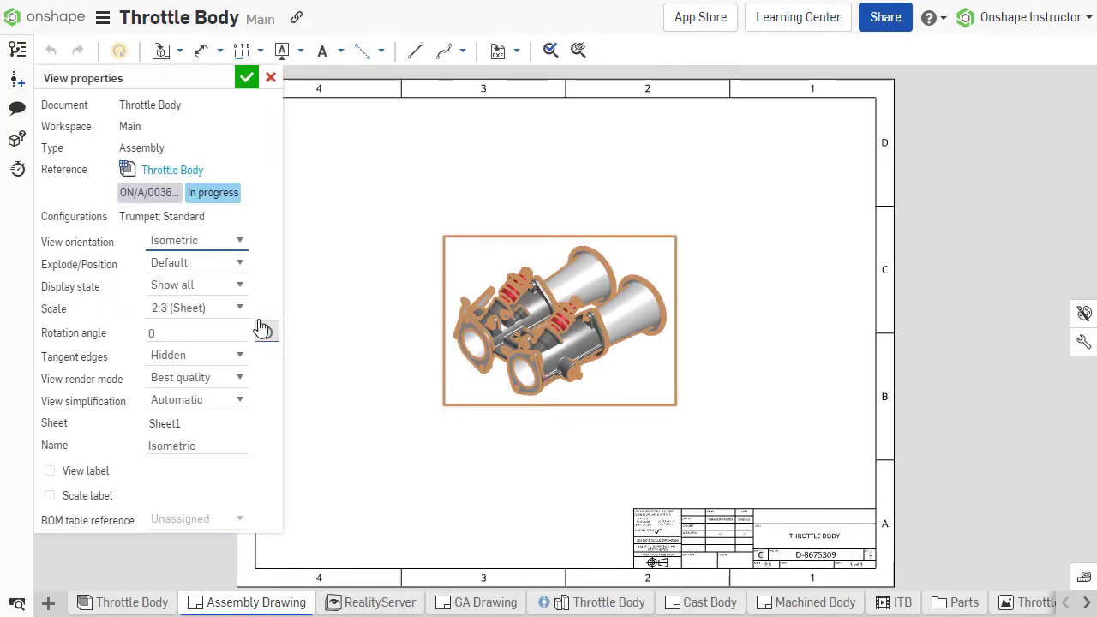
pyautogui.click(238, 266)
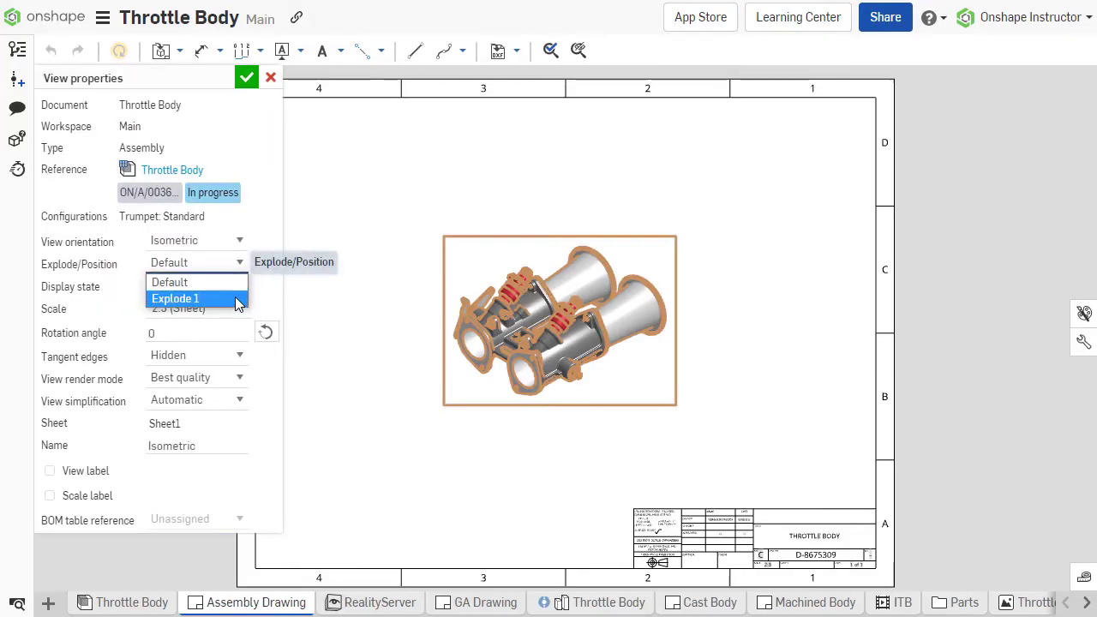
pyautogui.click(240, 298)
pyautogui.click(244, 79)
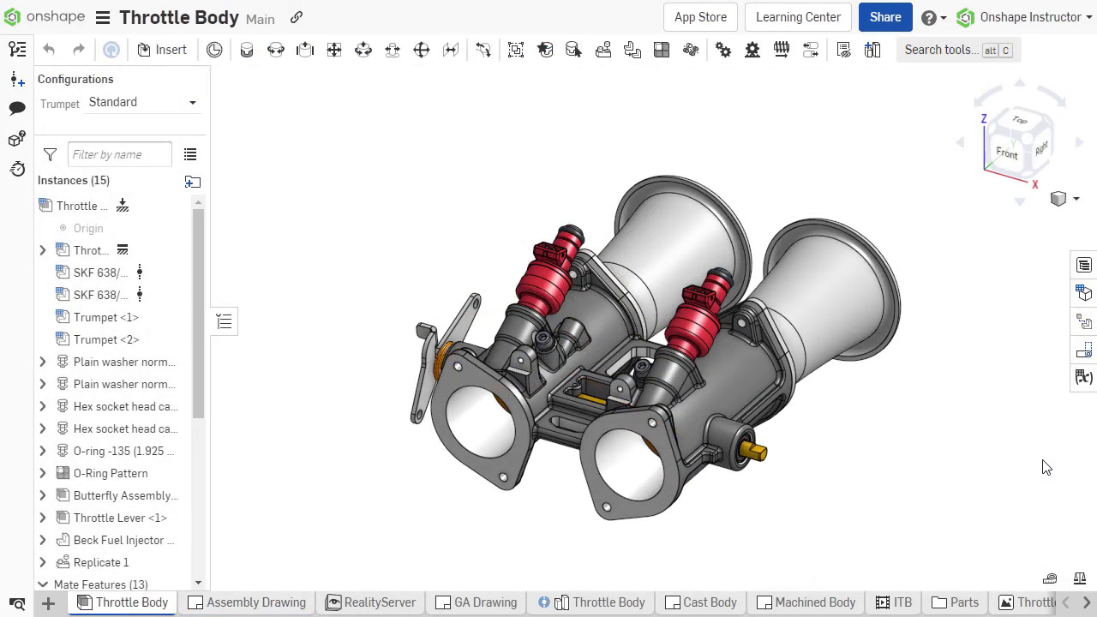
# - Show the Throttle Body assembly's exploded views list, with Explode 1's steps visible
pyautogui.click(1083, 321)
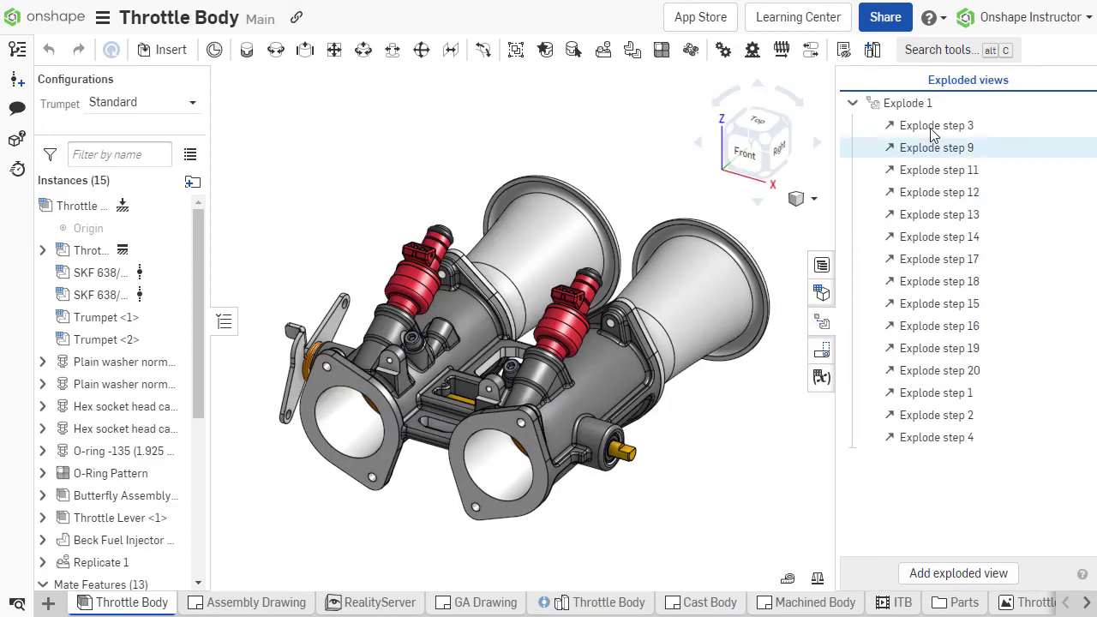